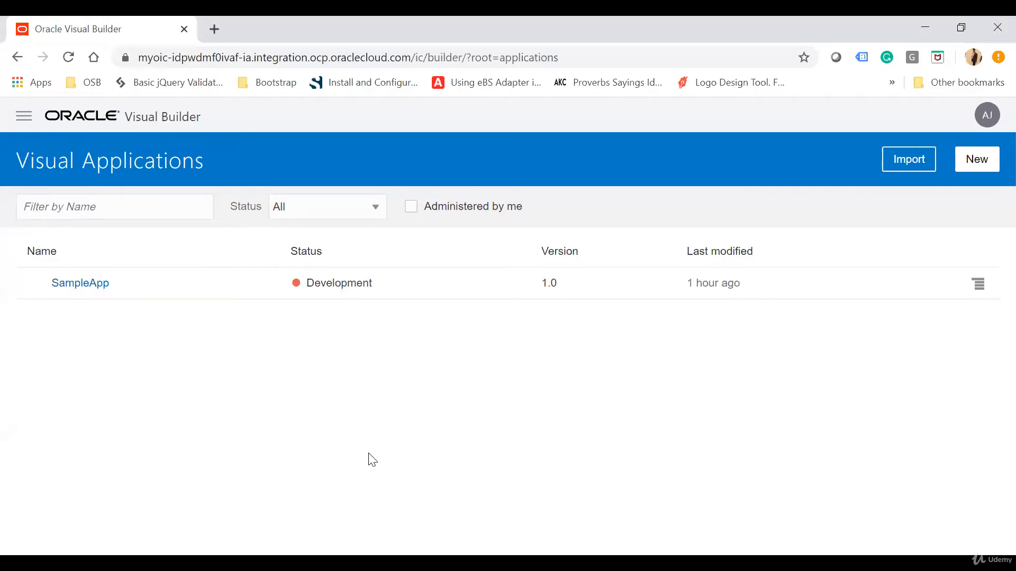
Create a visual application named MyApp with the application ID MyApp, using the Empty Application template
click(978, 163)
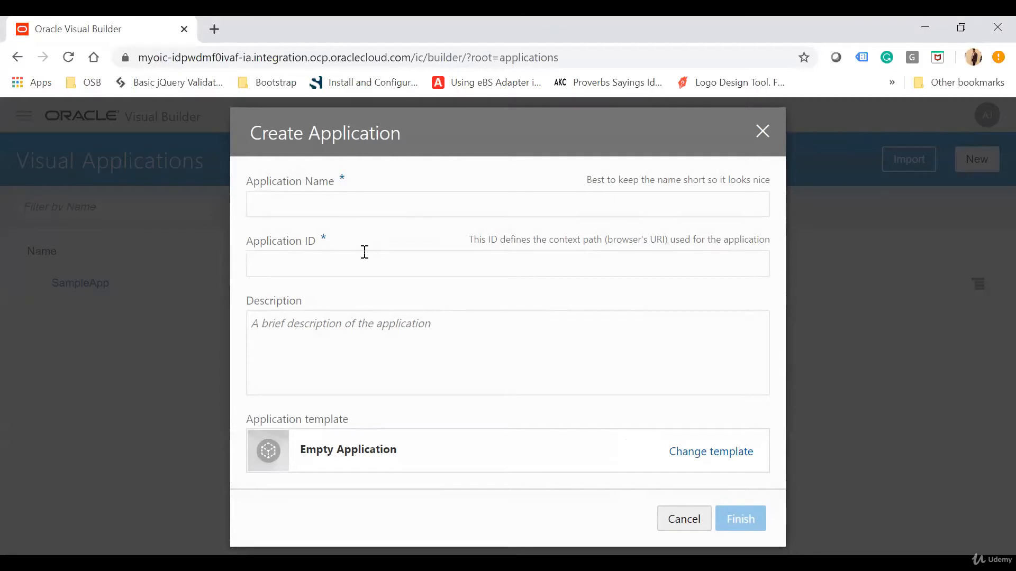
text(MyApp)
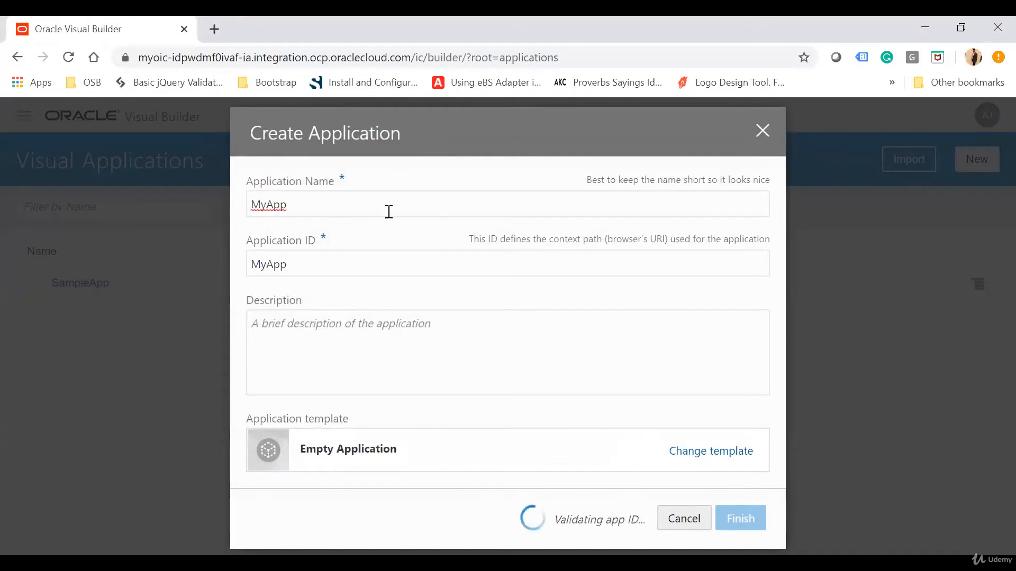
click(321, 269)
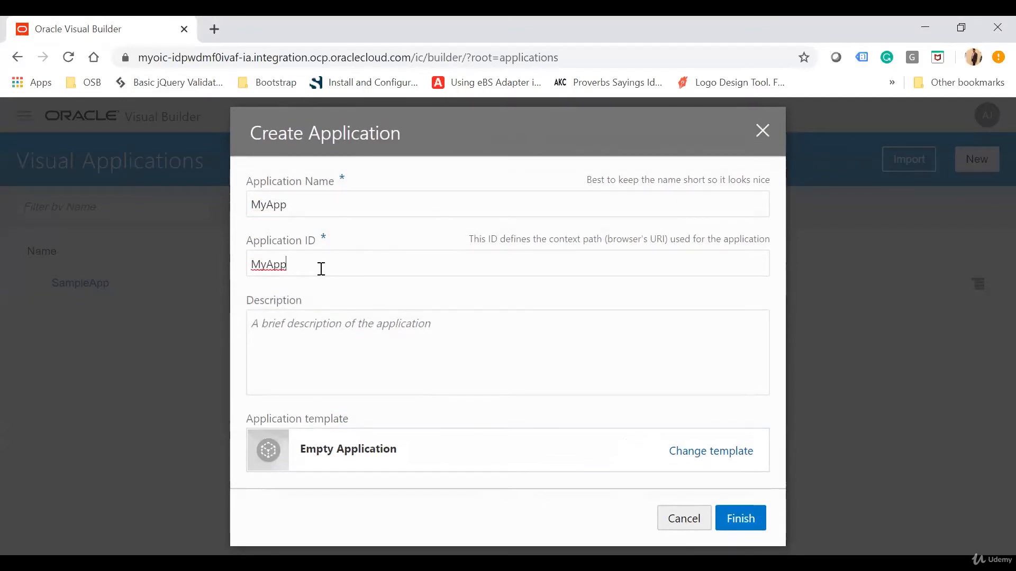
click(330, 345)
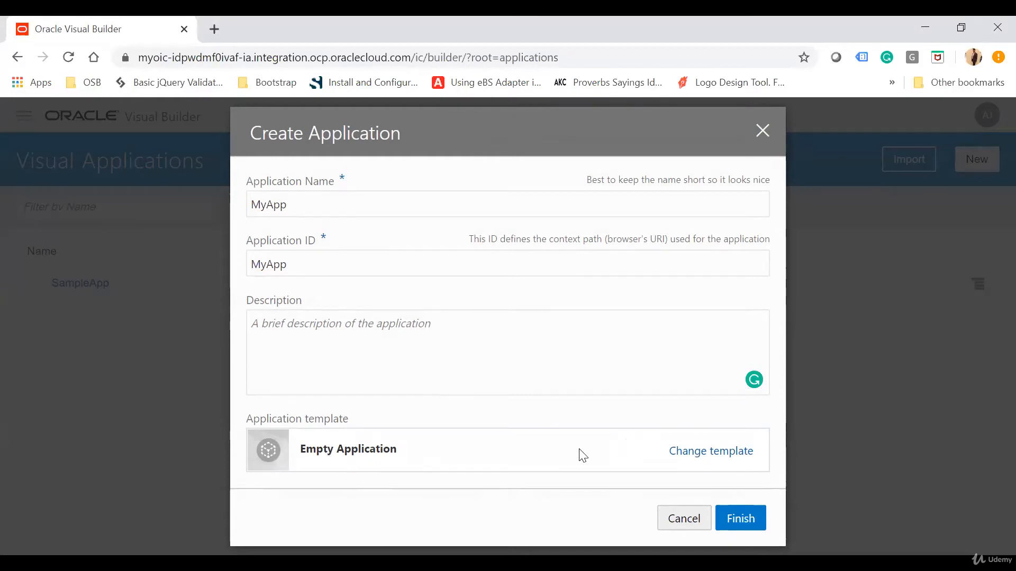
click(711, 453)
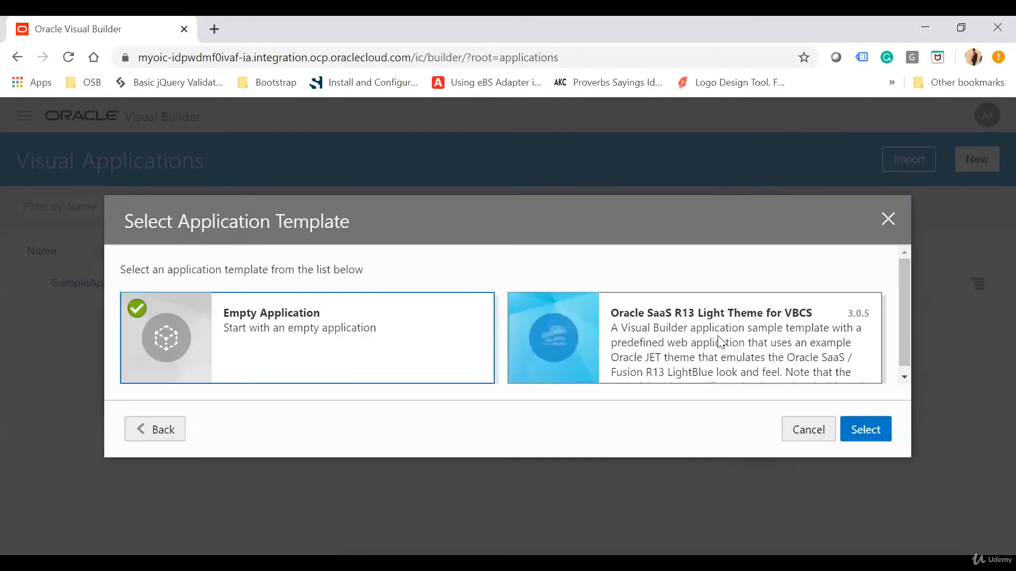
scroll(720, 338, down, 1)
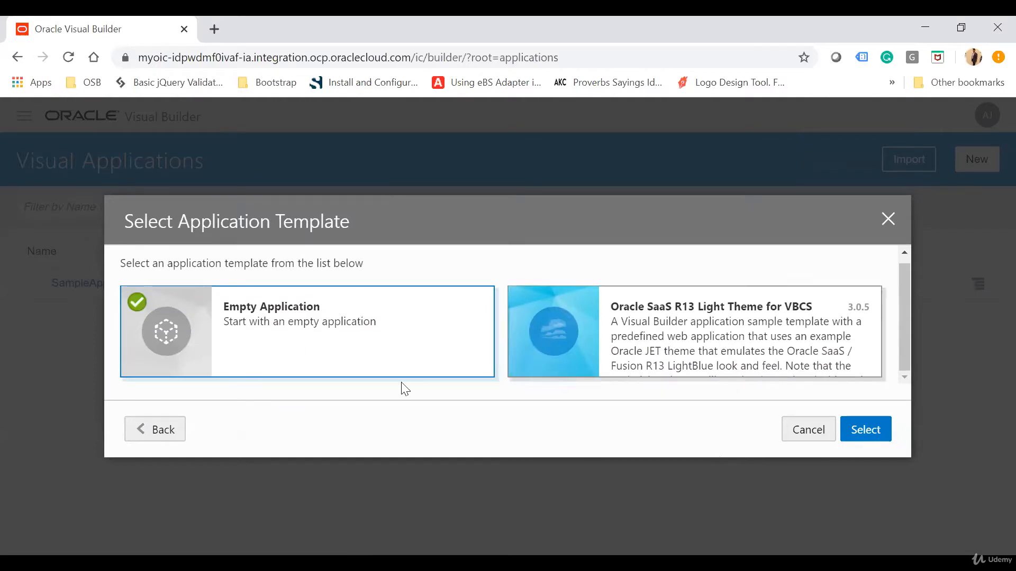
click(867, 435)
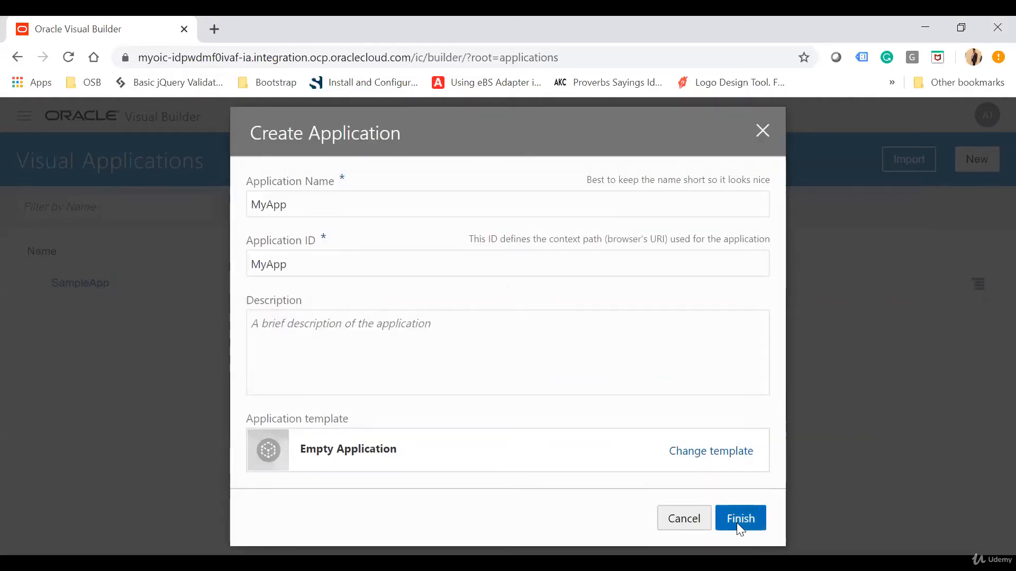
click(737, 524)
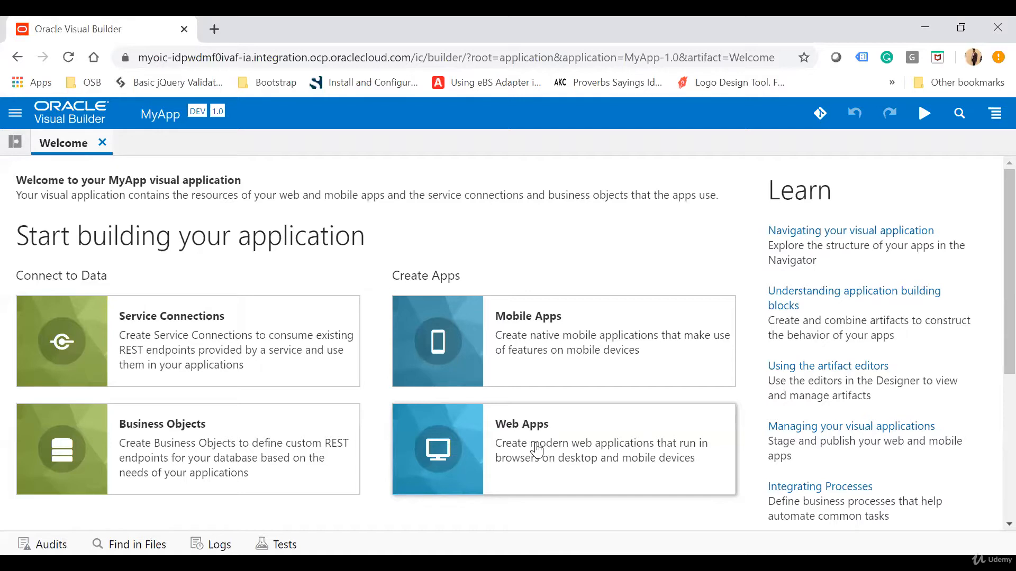
Examine the Welcome page options and the navigator's mobile, web, service connection, business object, component, process and source sections
scroll(411, 243, down, 1)
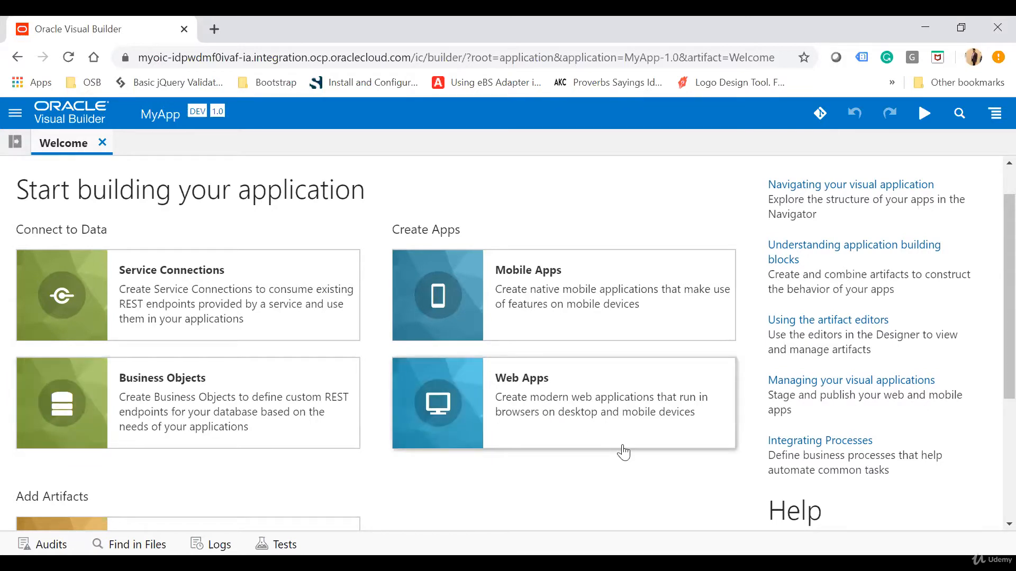
scroll(623, 452, down, 3)
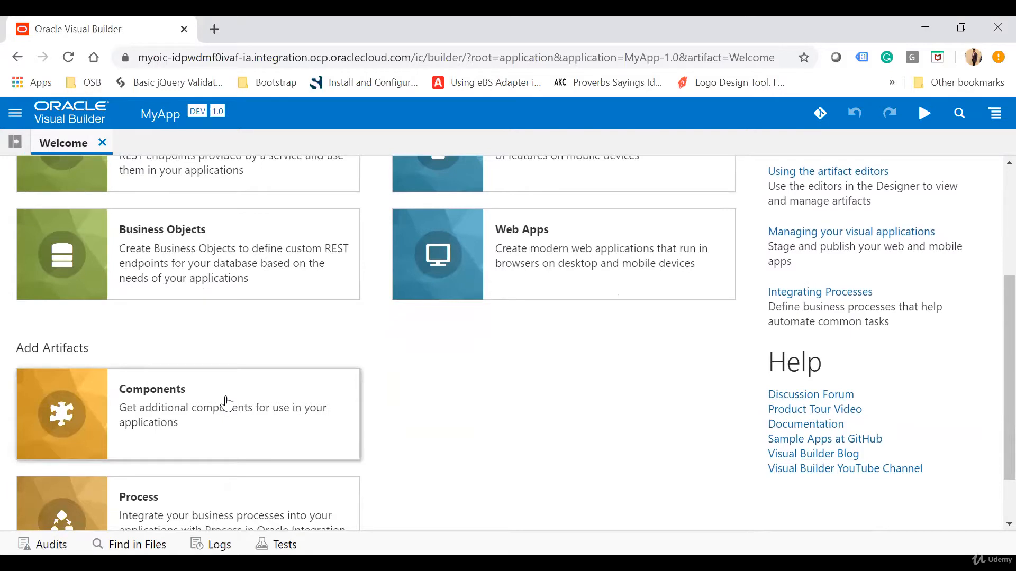
scroll(224, 404, down, 1)
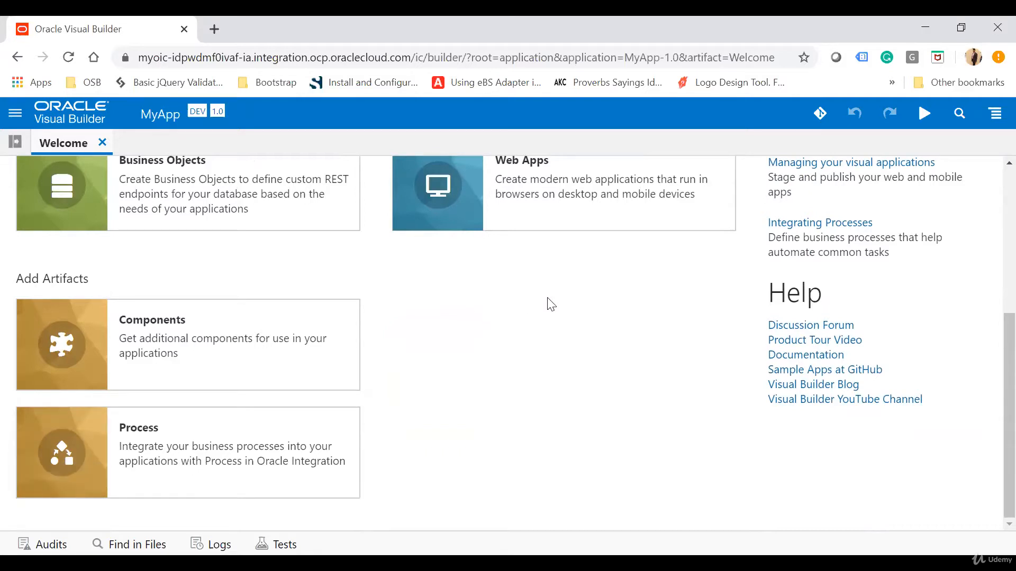
click(16, 142)
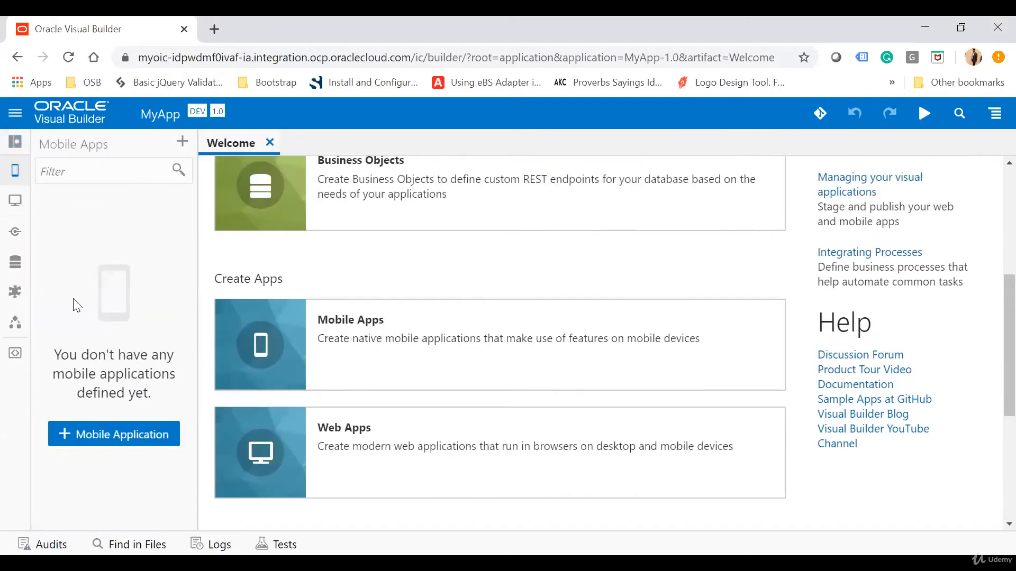
scroll(624, 254, up, 5)
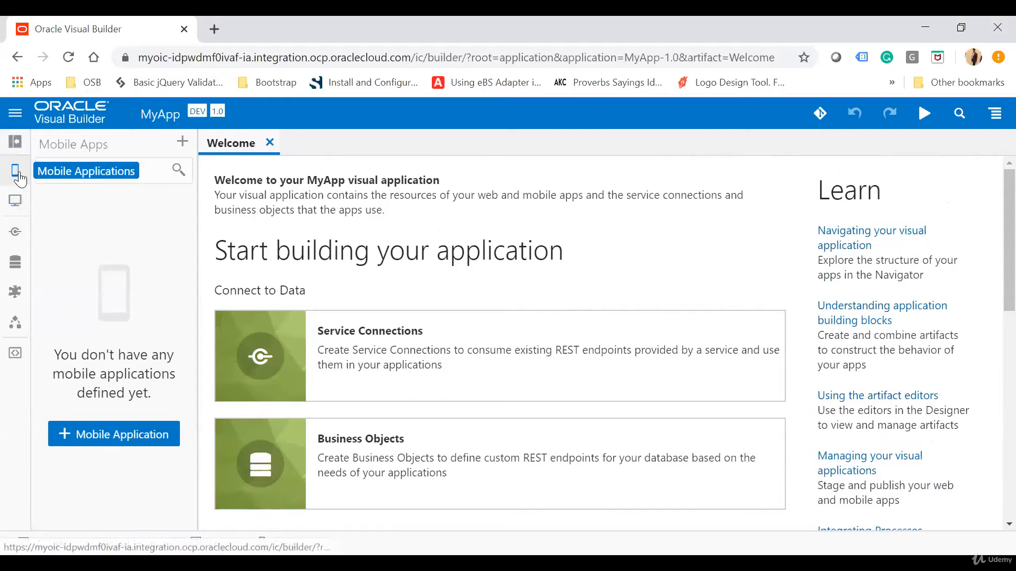
click(15, 201)
click(15, 234)
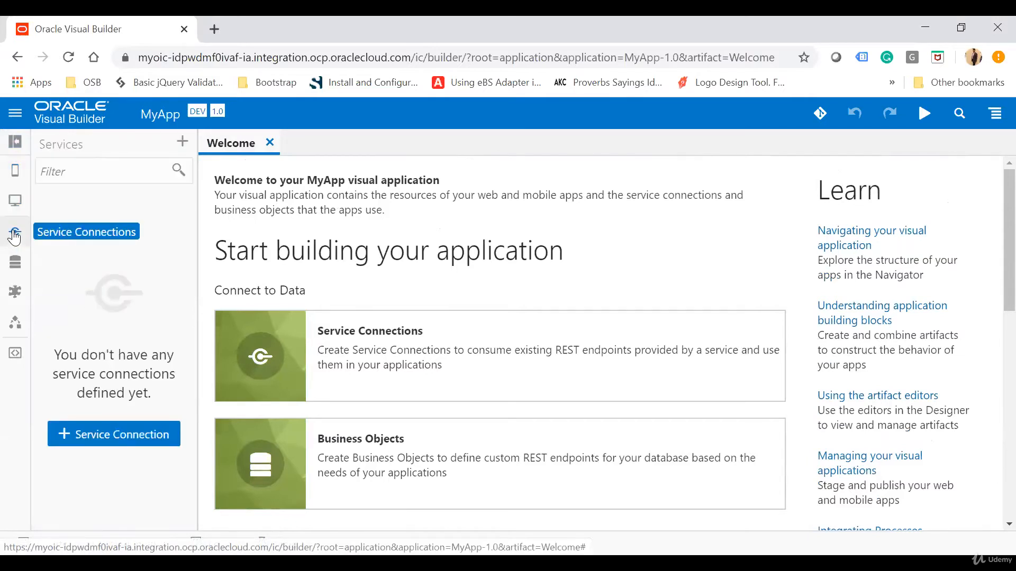
click(17, 269)
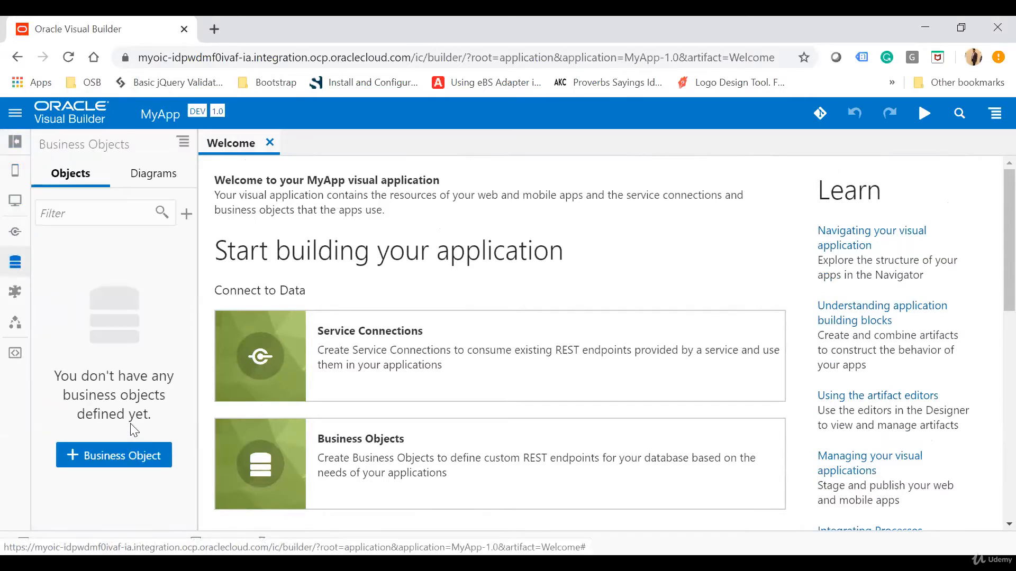
click(15, 292)
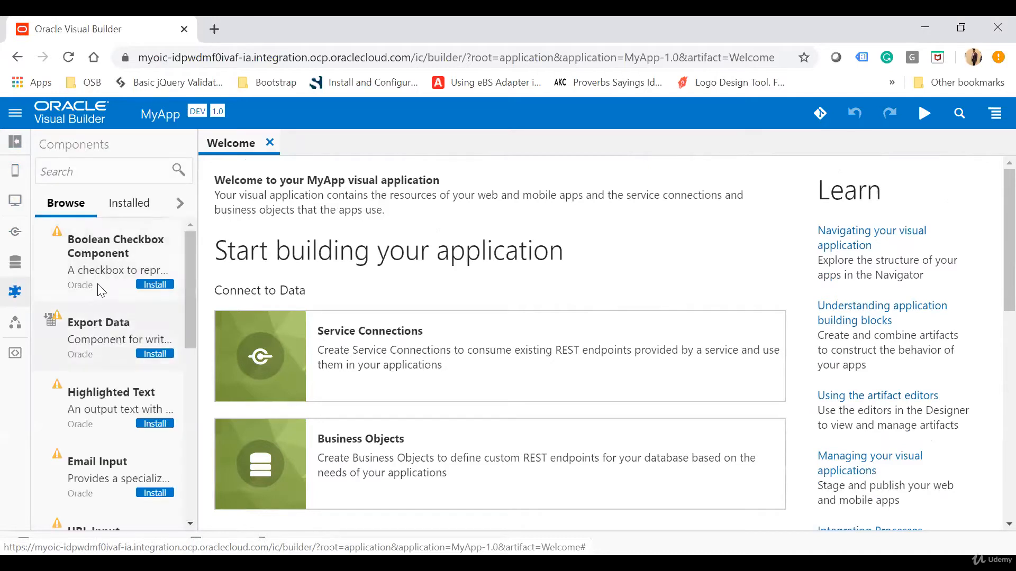
scroll(112, 371, down, 2)
scroll(112, 377, down, 2)
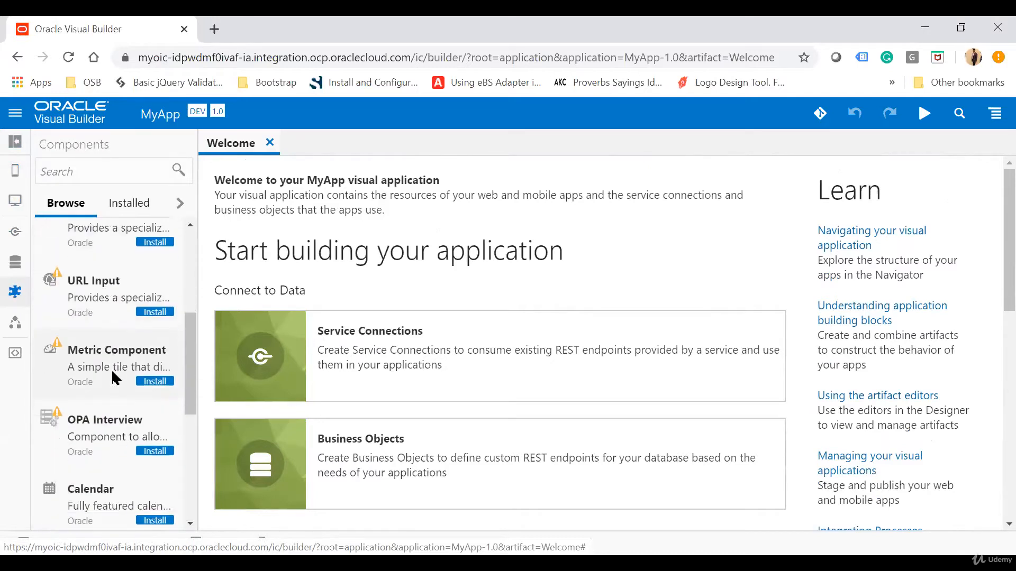
scroll(112, 376, up, 4)
click(16, 323)
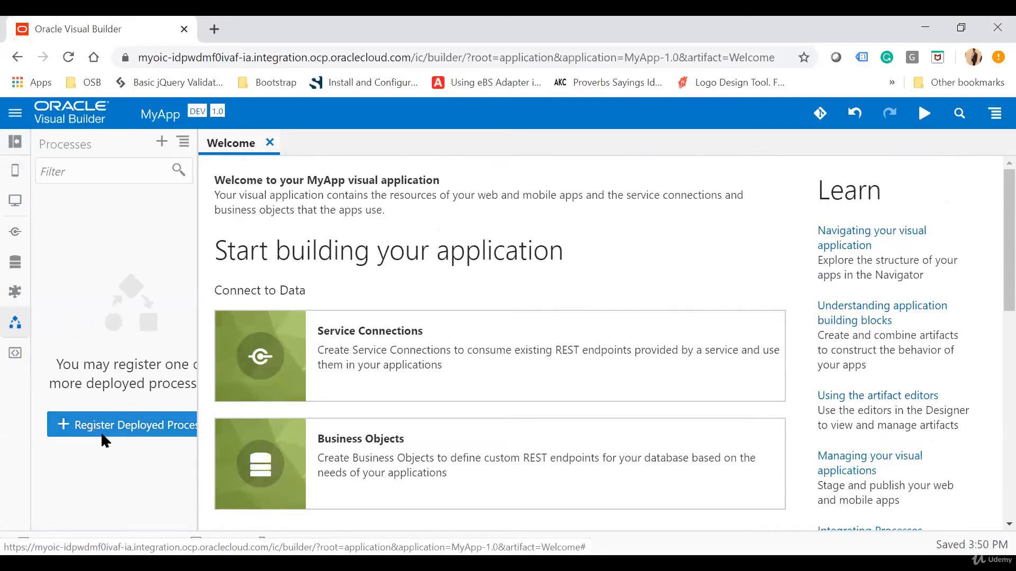
click(15, 359)
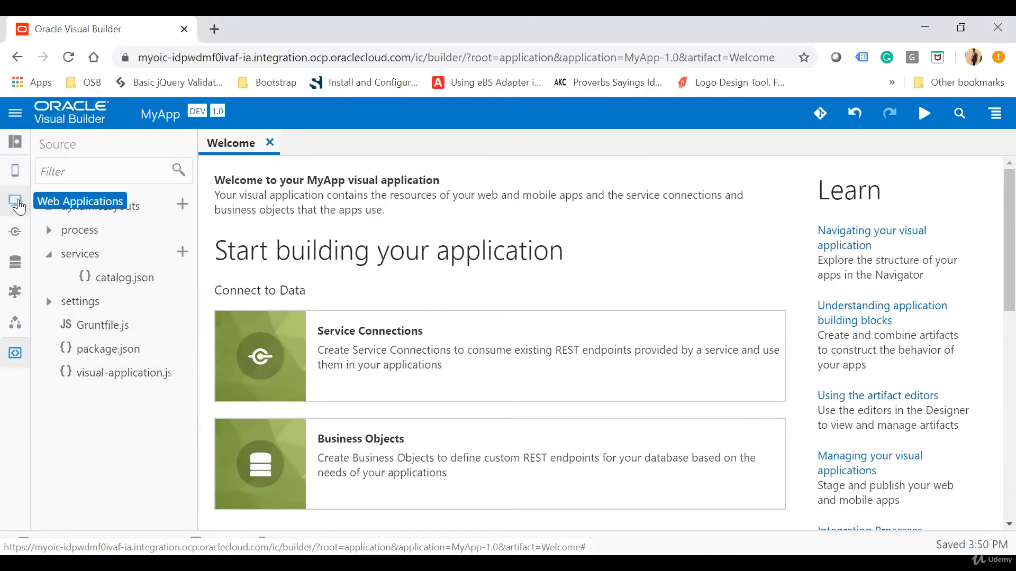
Create a web application named TesWebApp with the navigation style None
click(16, 202)
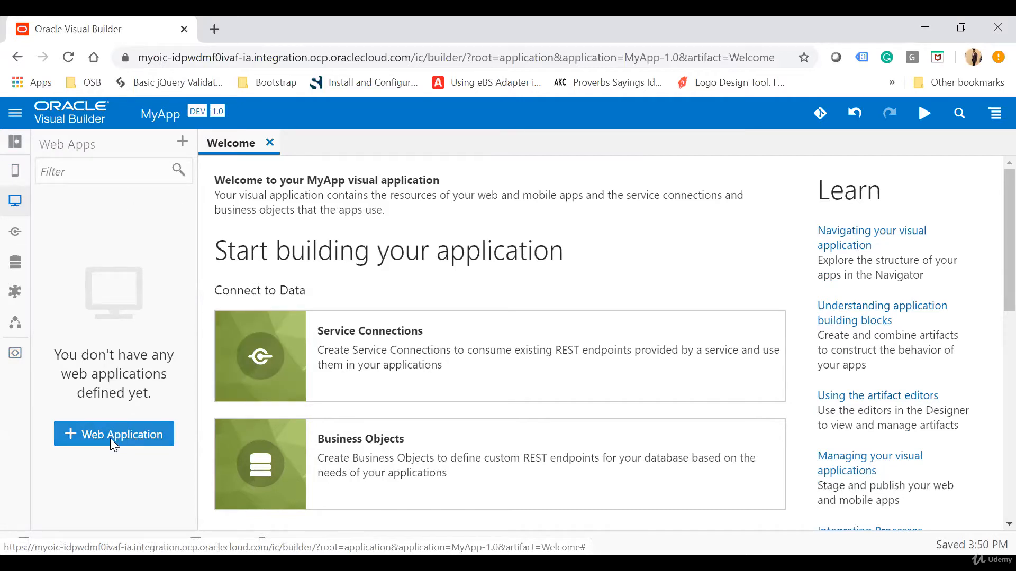
scroll(500, 435, down, 4)
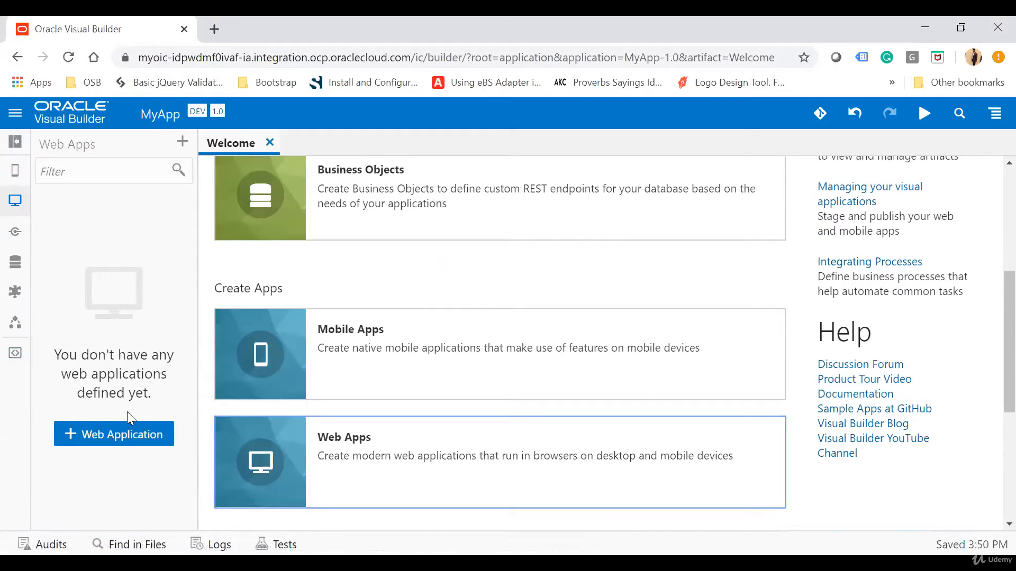
click(108, 437)
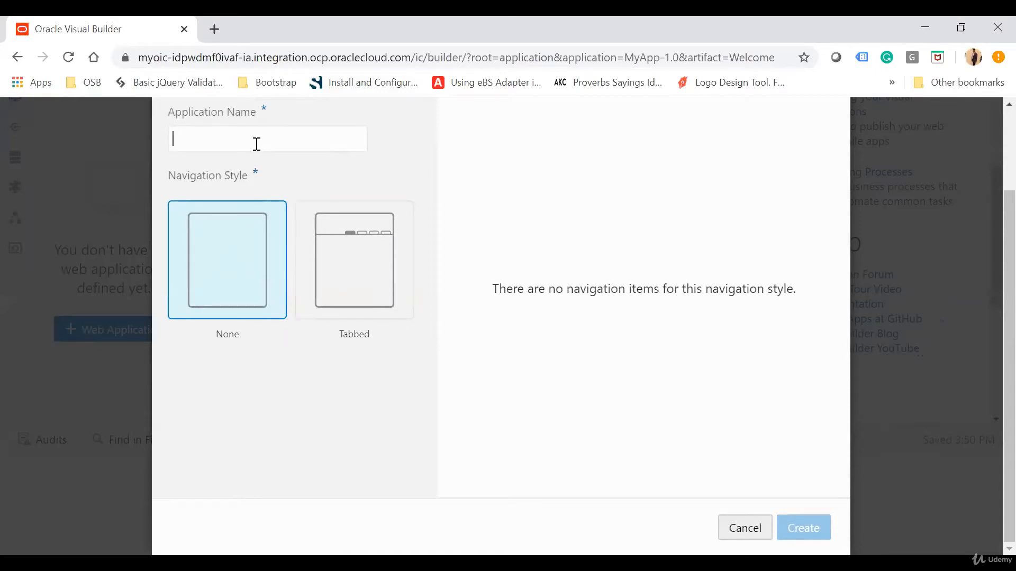
text(Simp)
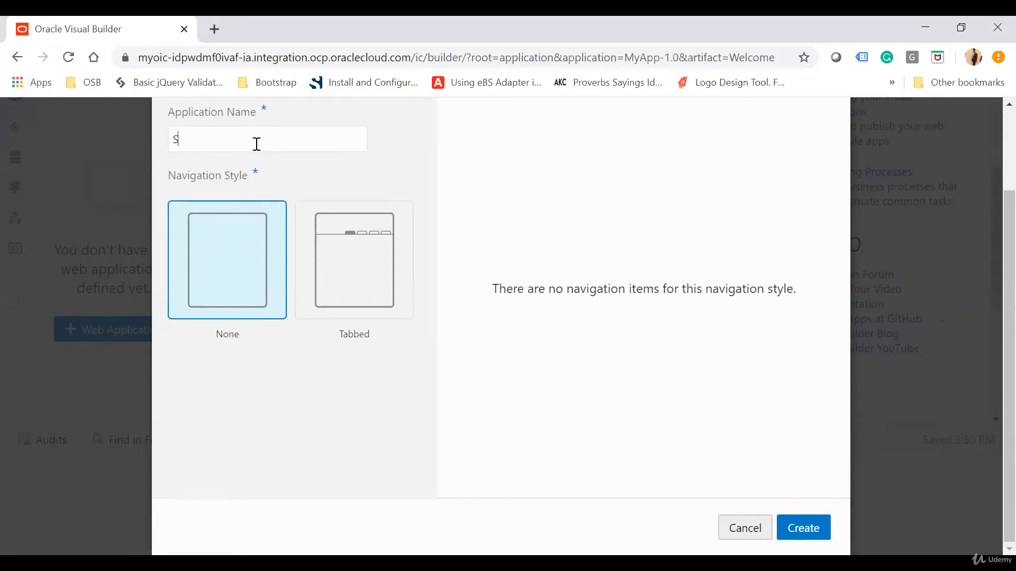
key(BackSpace)
key(BackSpace)
key(BackSpace)
key(BackSpace)
text(TesWebApp)
click(804, 527)
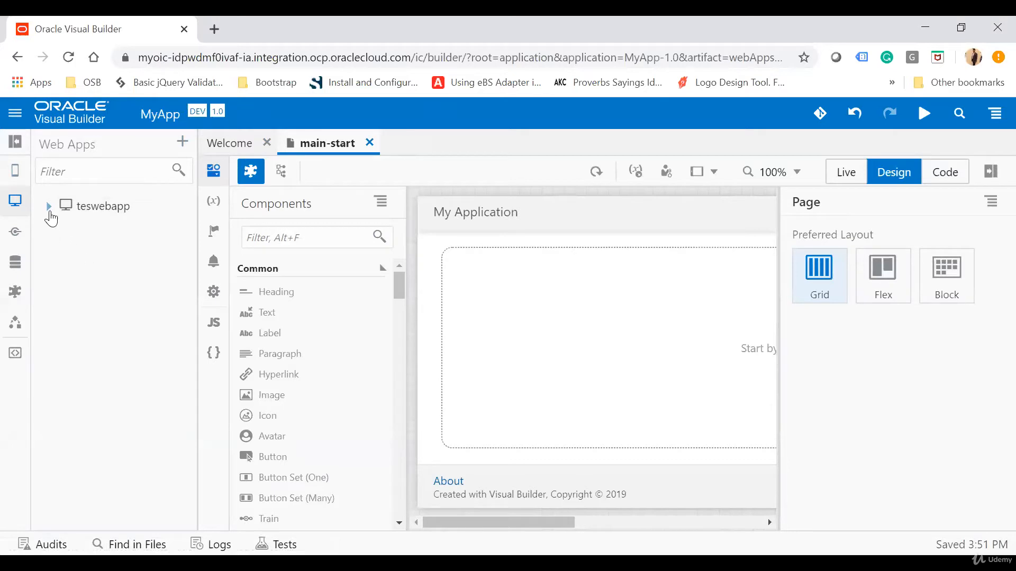
Expand the web app's Flows and main nodes, and create a new top-level flow with the ID admin
click(48, 206)
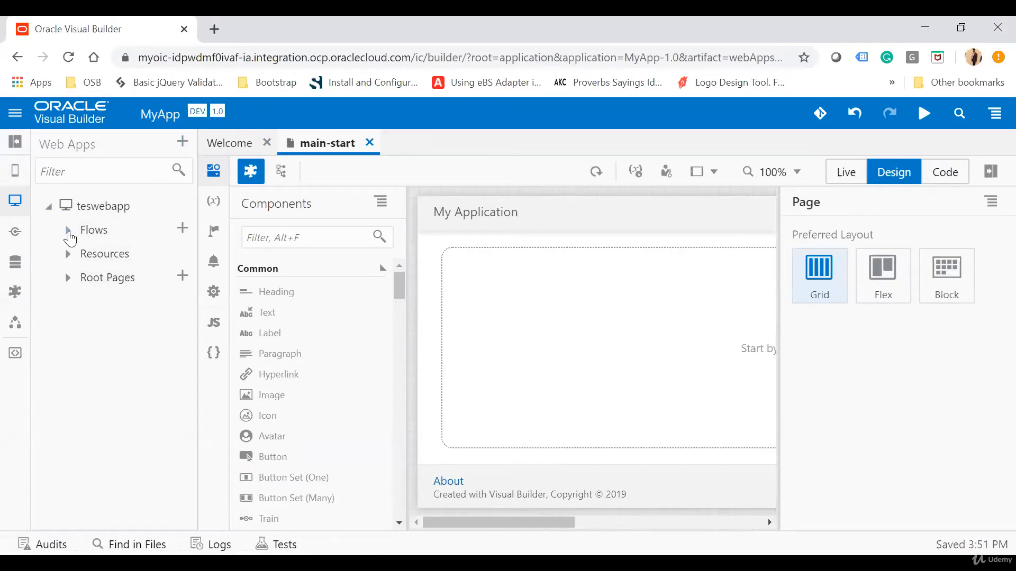
click(68, 231)
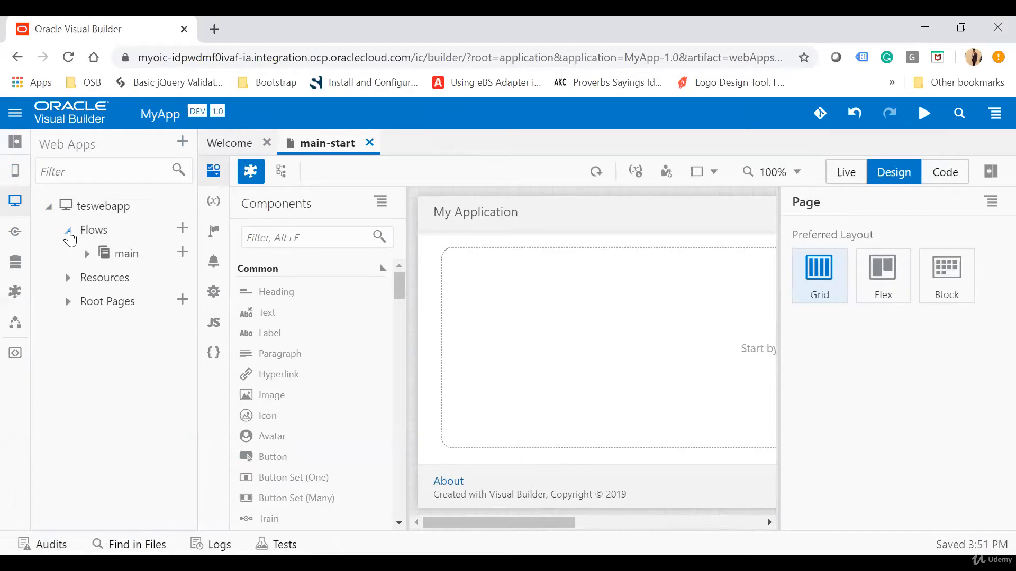
click(87, 255)
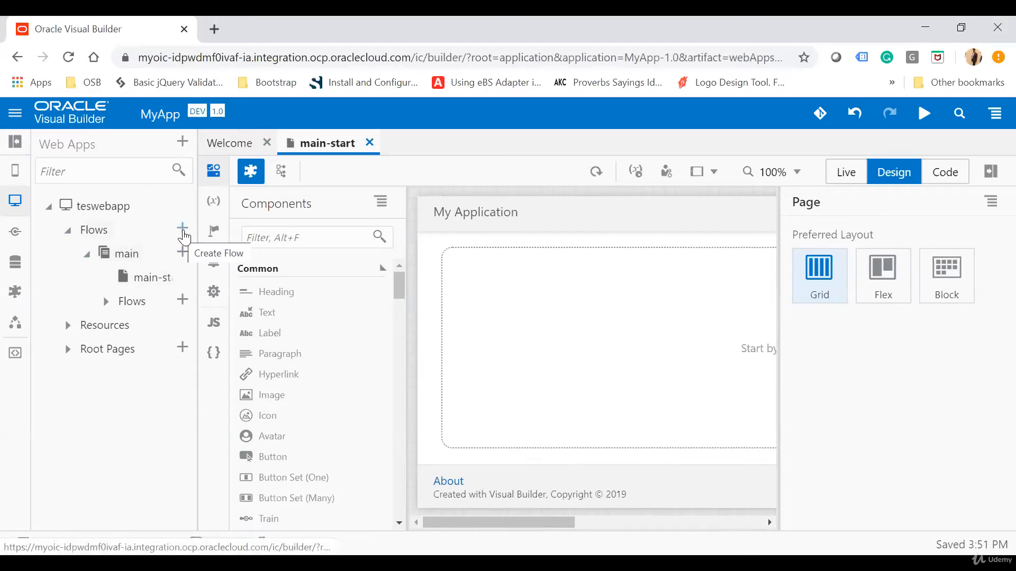
click(183, 231)
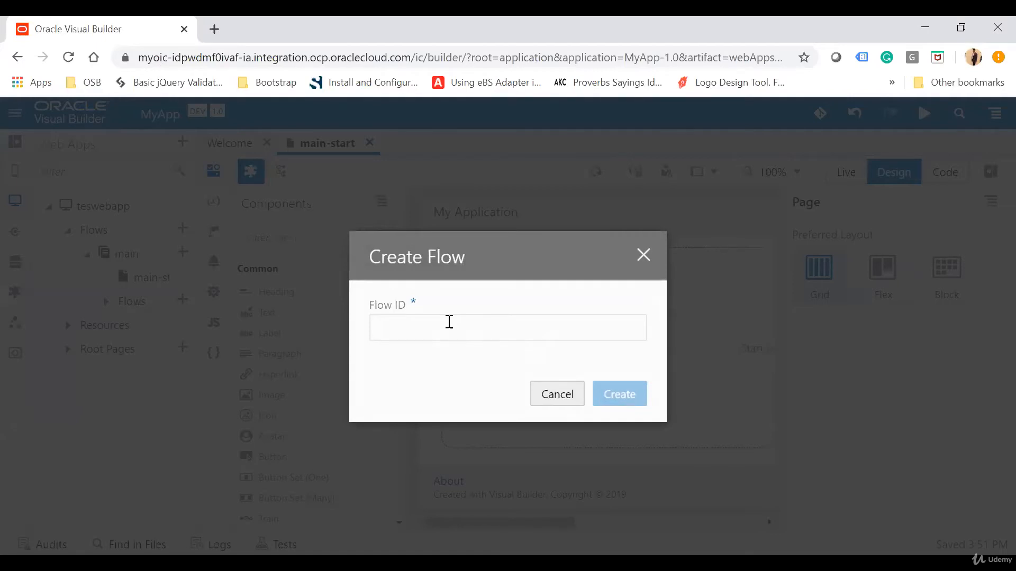
text(admin)
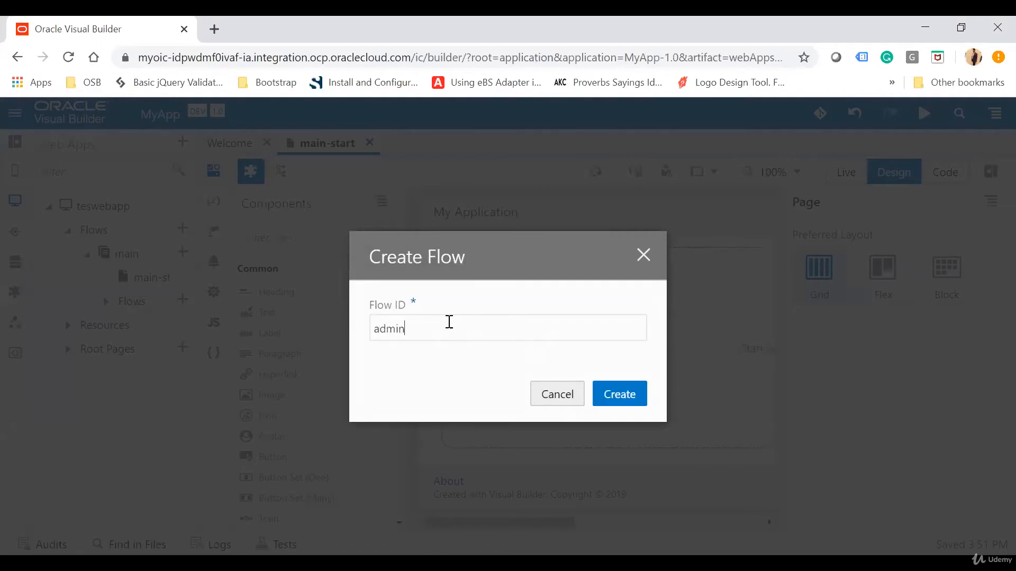
click(627, 399)
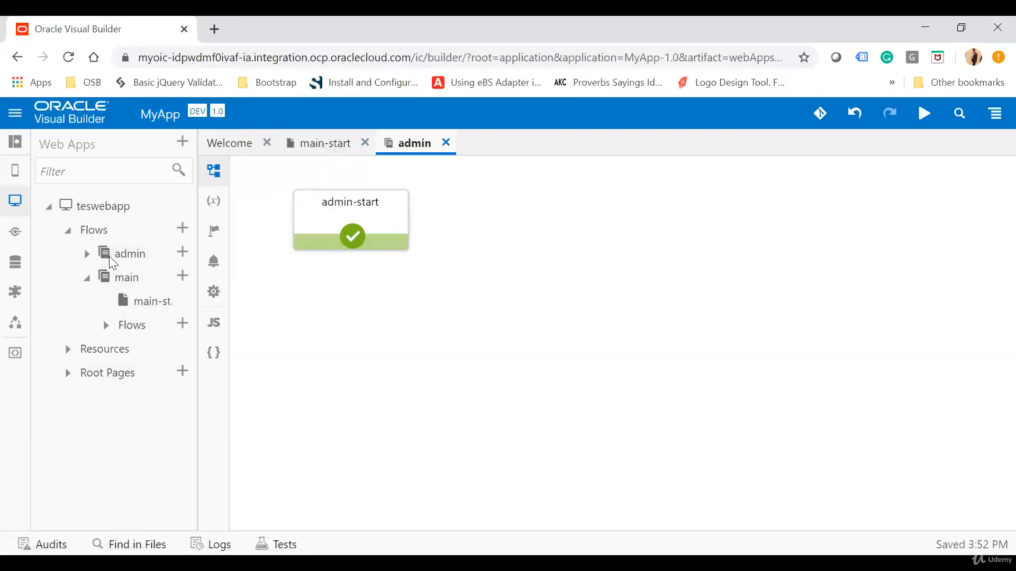
Expand the admin flow, widen the navigator, and expand the web app's Resources with its css, images and js folders
click(87, 254)
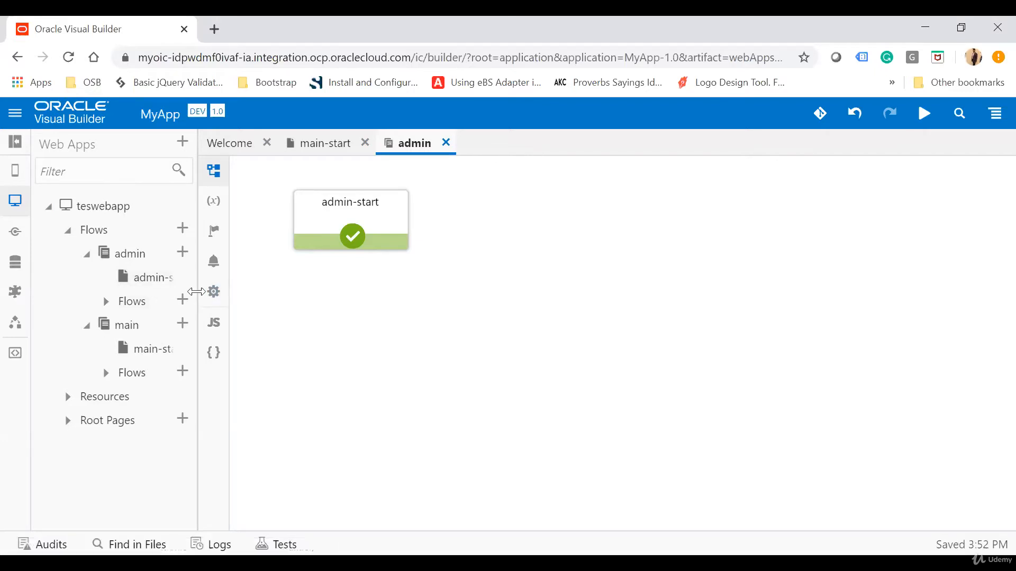
drag(197, 292, 268, 297)
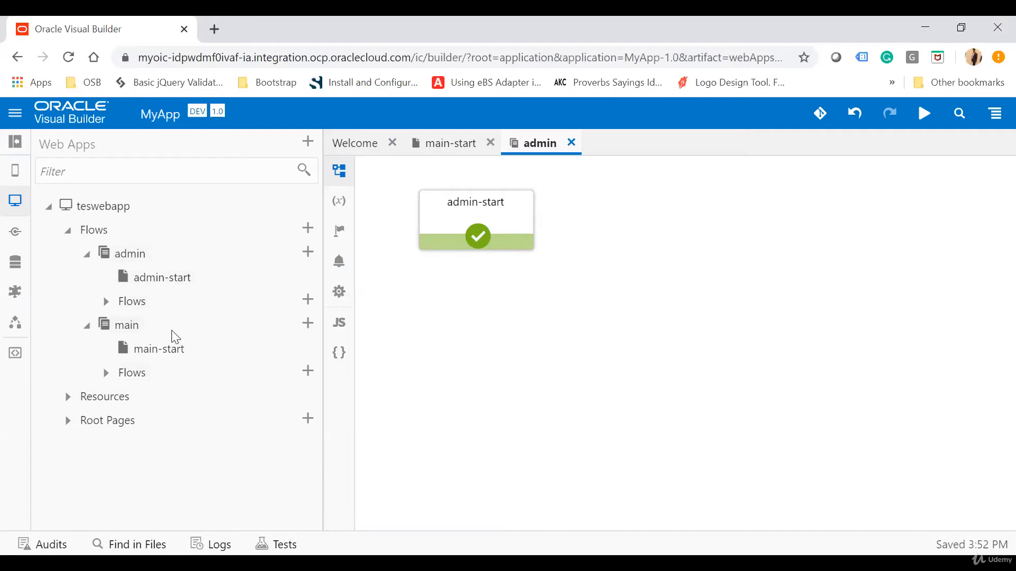
click(67, 398)
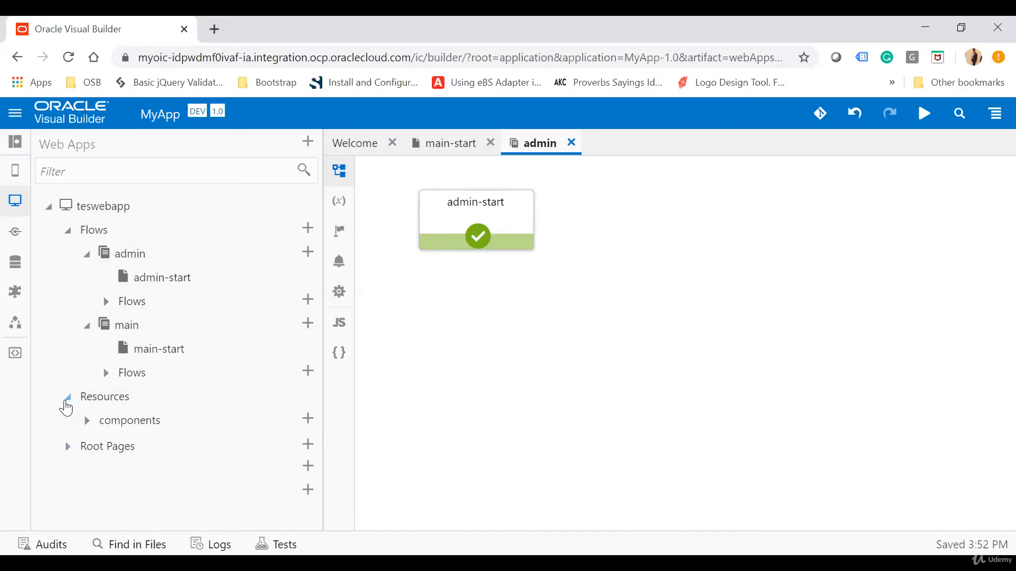
scroll(263, 407, down, 1)
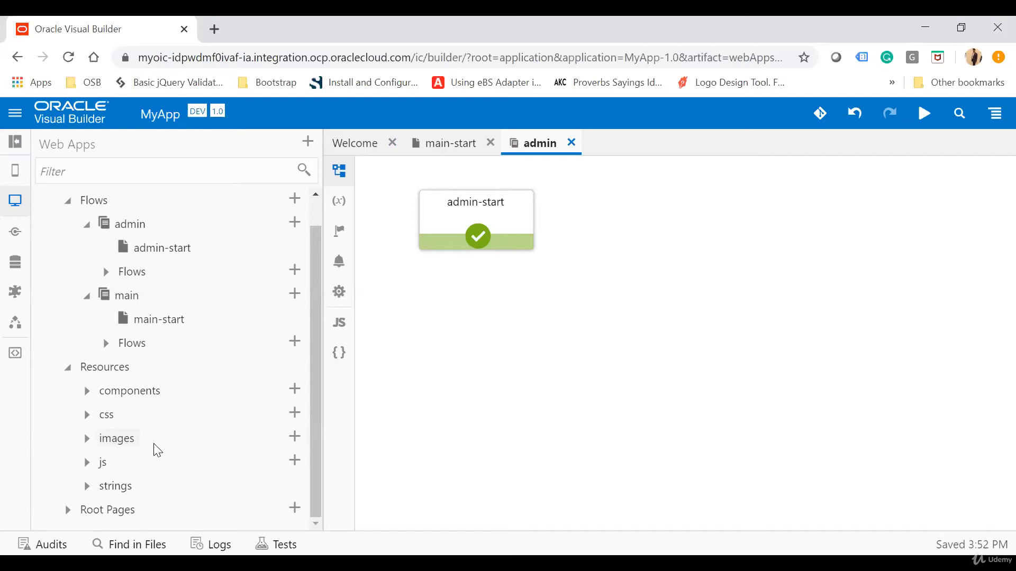
click(87, 415)
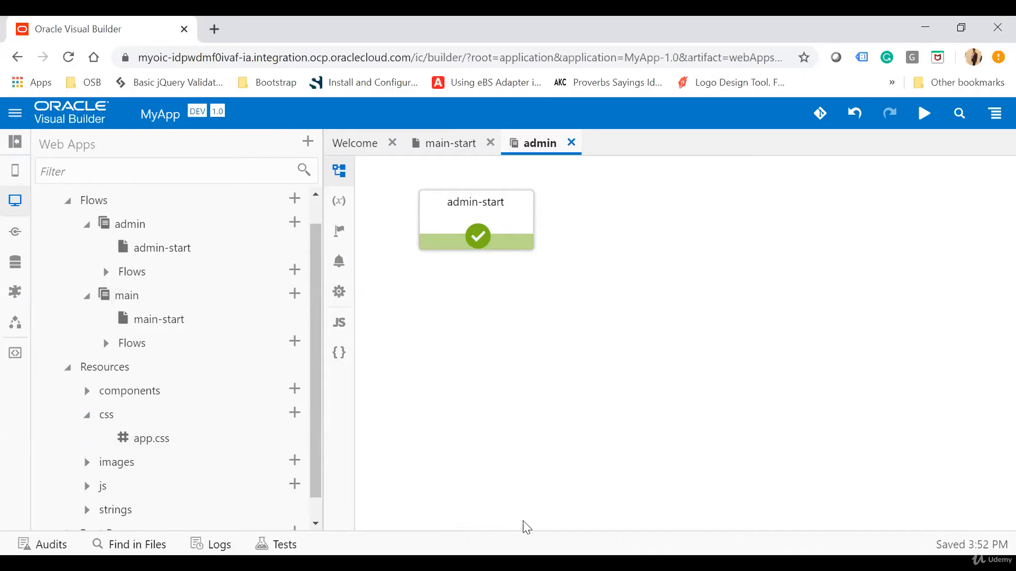
click(88, 463)
scroll(181, 451, down, 2)
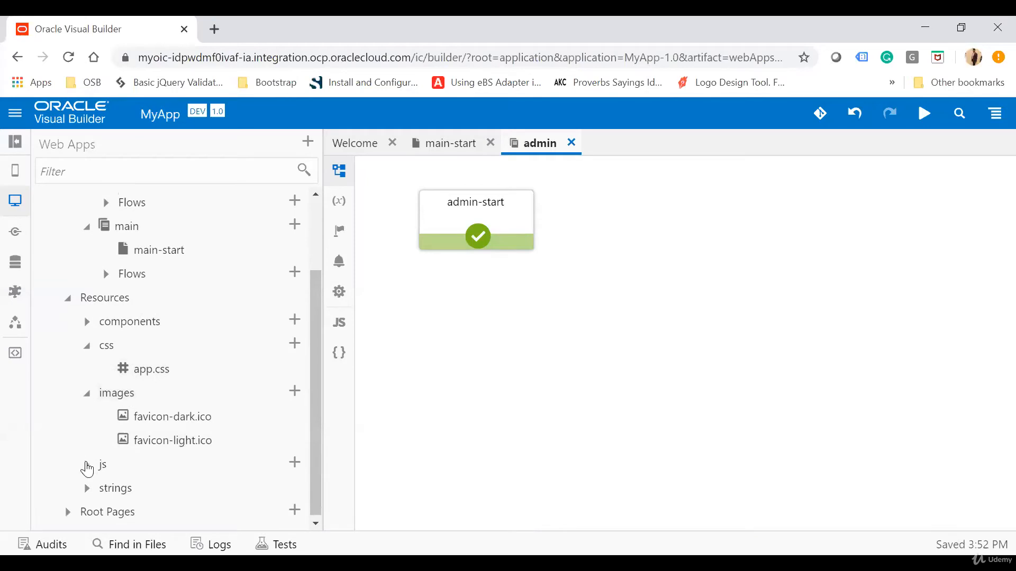
click(87, 465)
scroll(170, 377, down, 1)
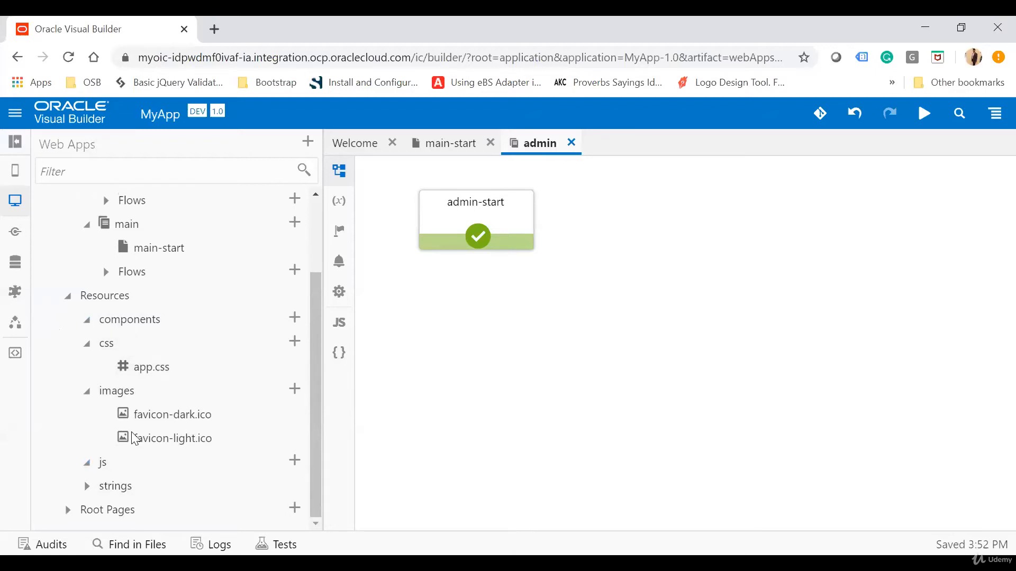
Expand the strings resources down to the nls folder and open app-strings.json
click(87, 486)
scroll(303, 388, down, 1)
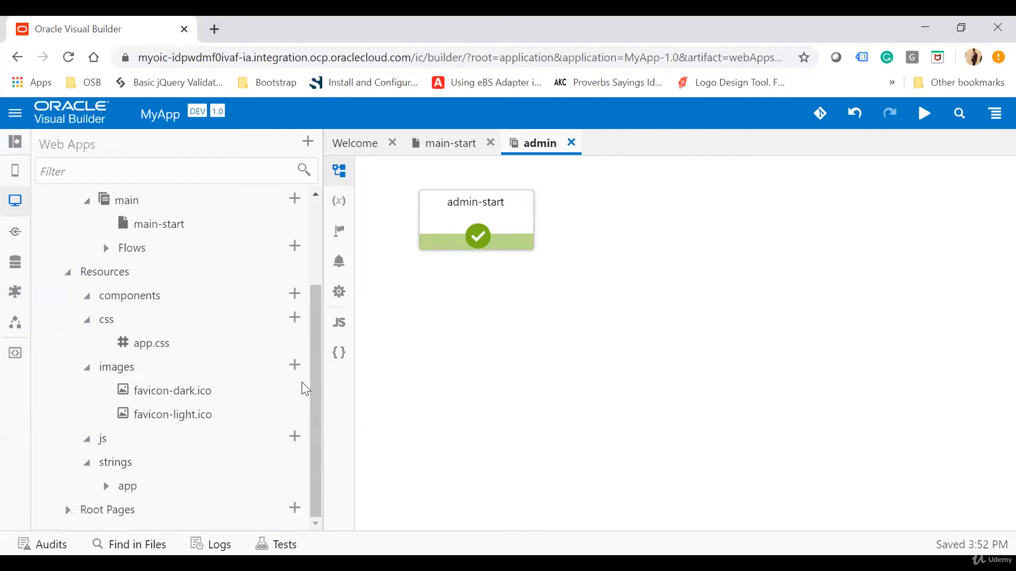
click(106, 486)
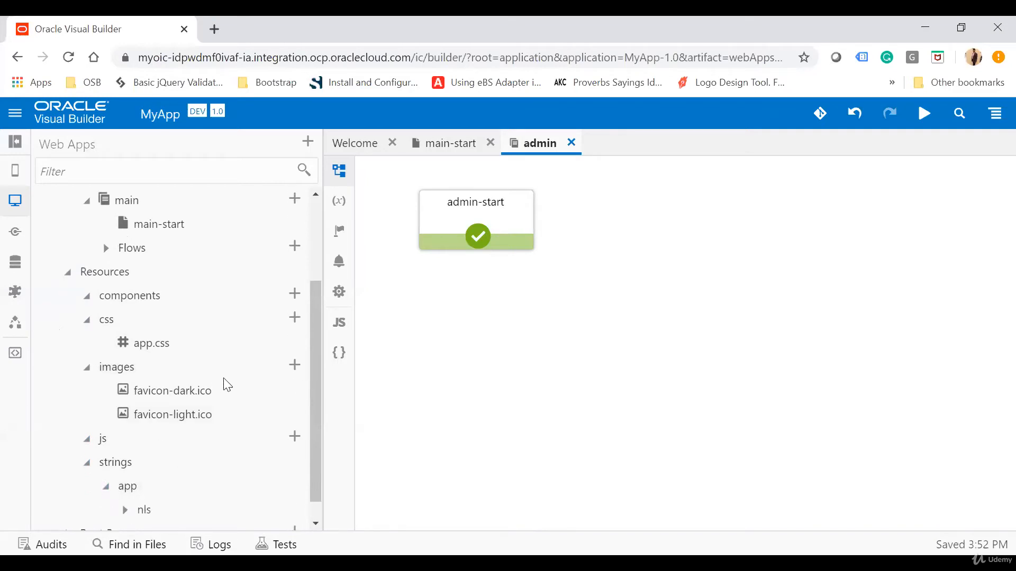
scroll(223, 383, down, 1)
click(125, 486)
scroll(199, 431, down, 2)
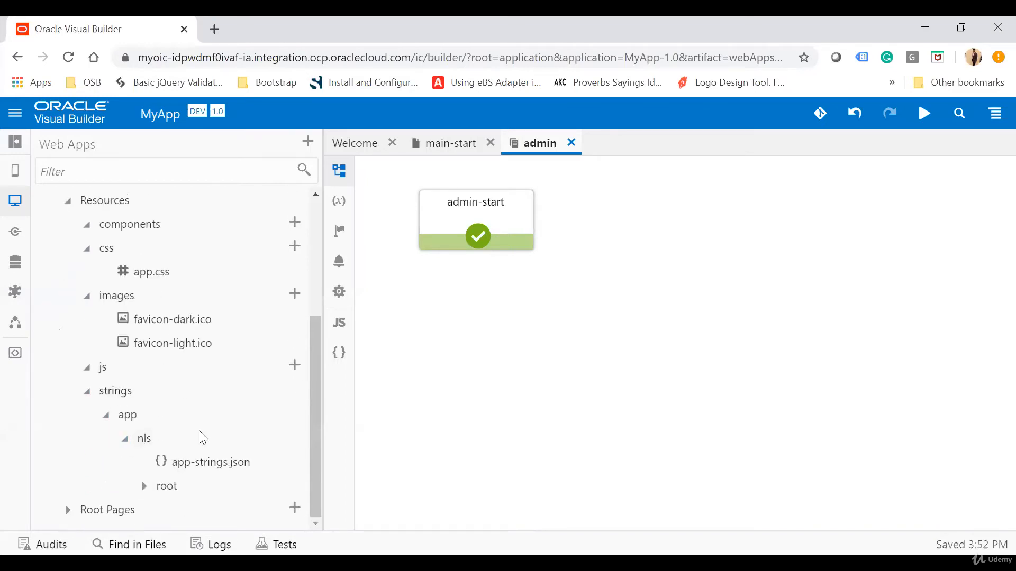
click(213, 462)
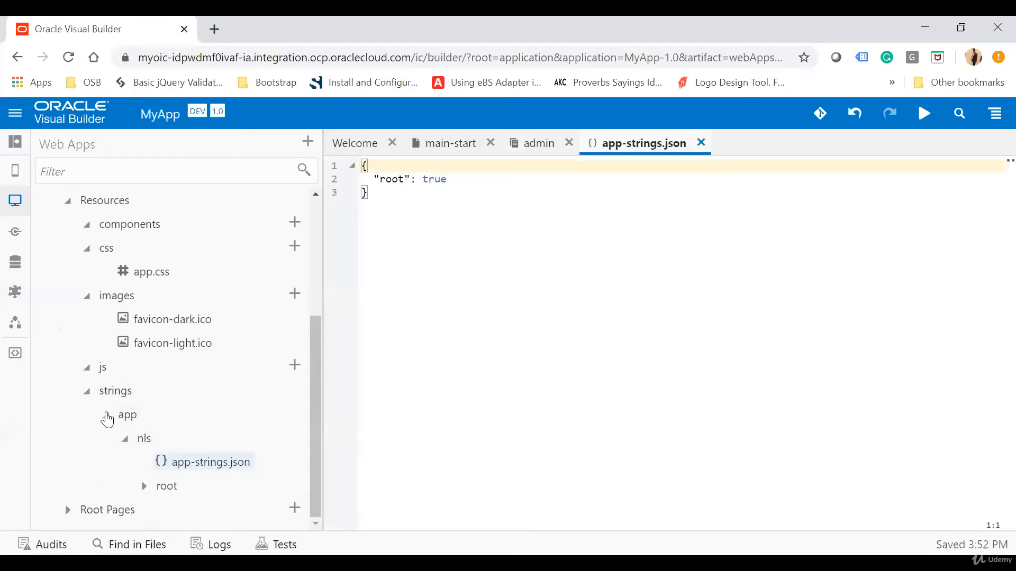
Collapse Resources, open the shell page under Root Pages, and compare it with the main-start and admin-start pages
click(68, 202)
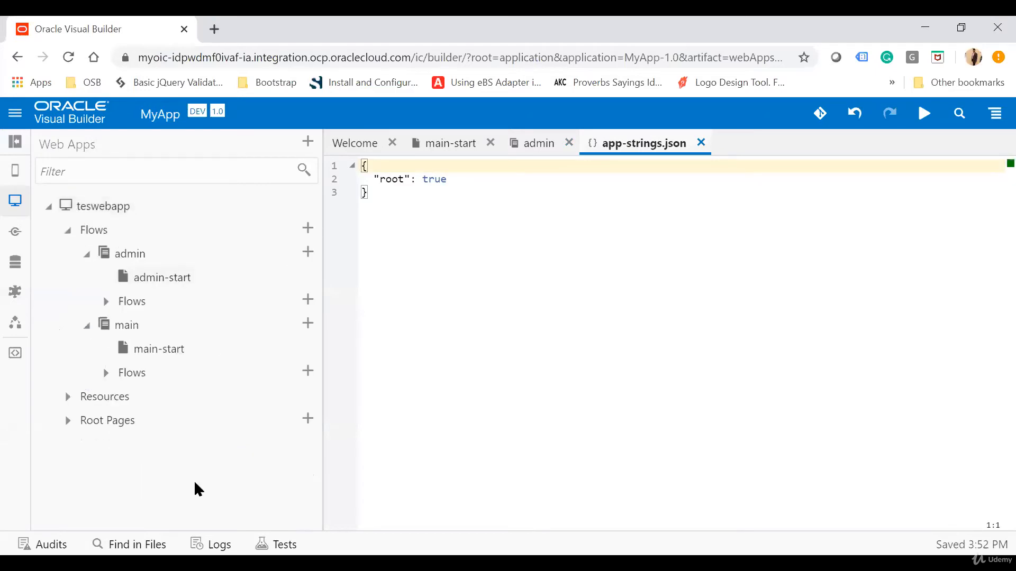
click(67, 421)
click(121, 449)
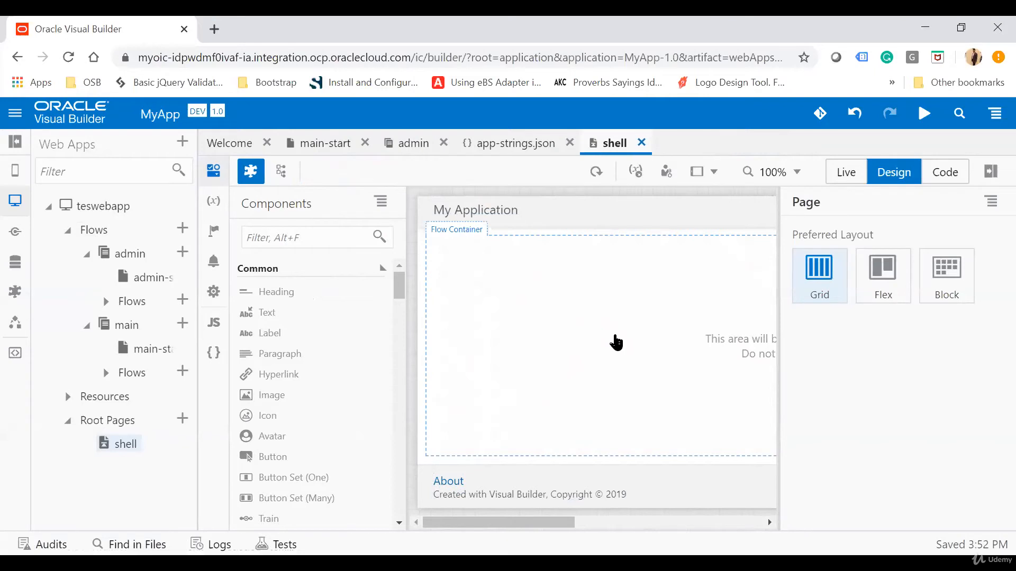
click(328, 143)
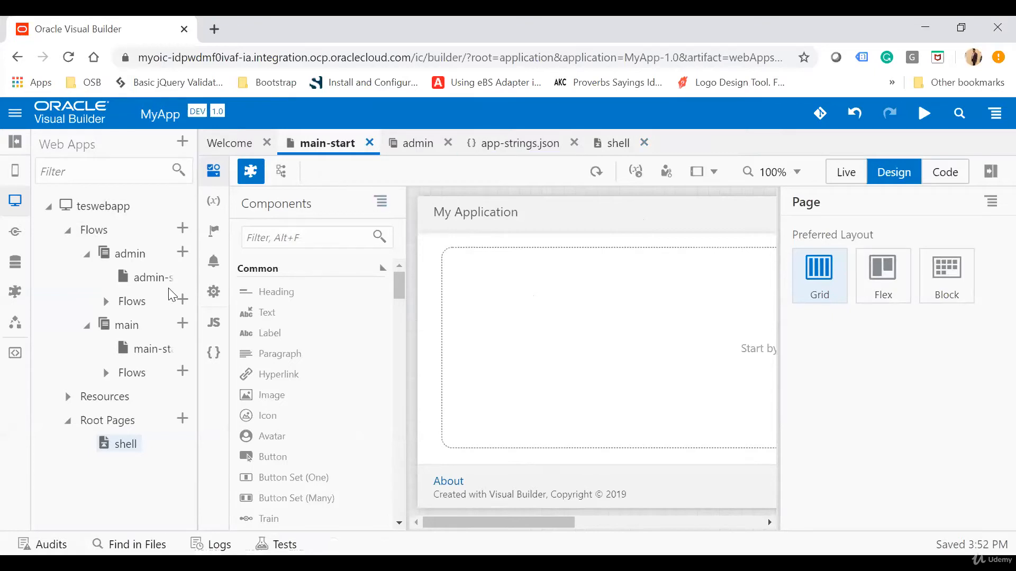
click(144, 280)
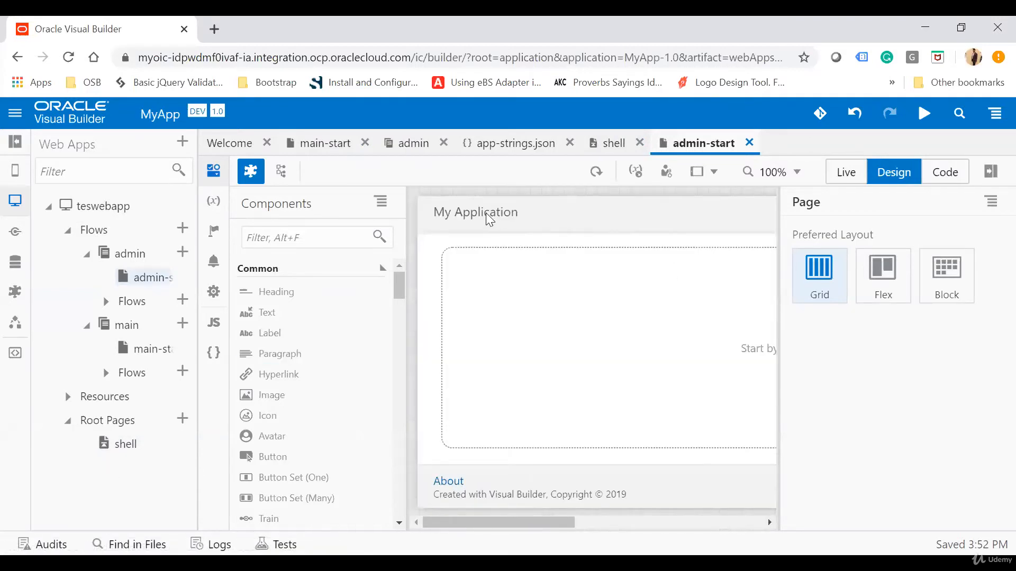
Set the shell page's header heading text to Employee Application and check the header on the main-start and admin-start pages
click(611, 142)
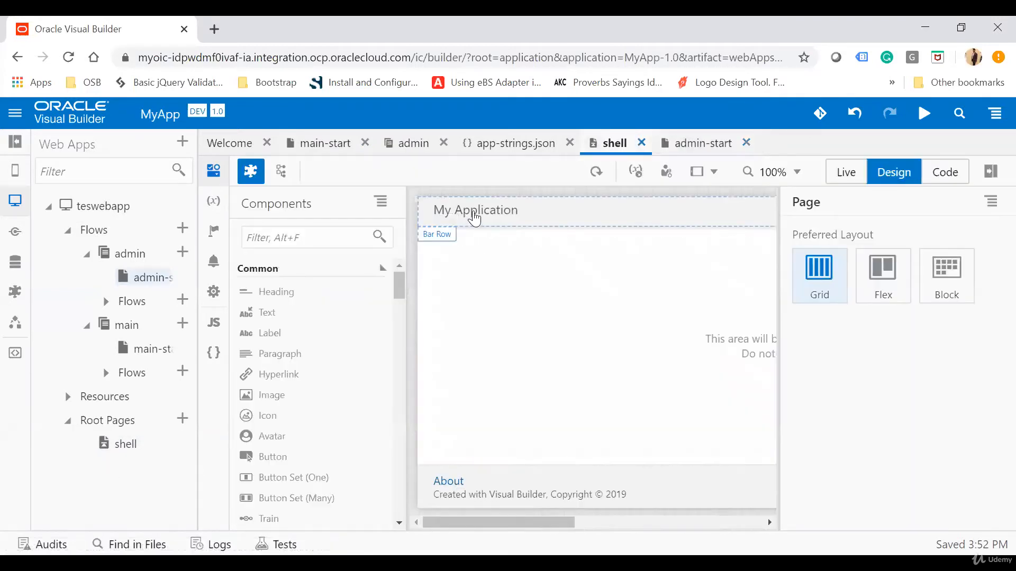
click(478, 217)
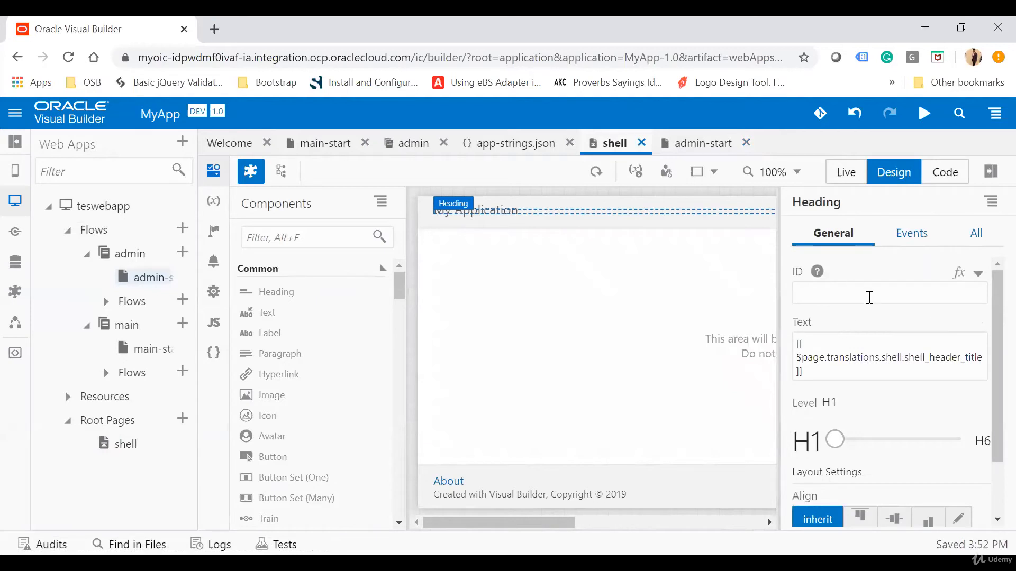
key(ctrl+a)
text(E)
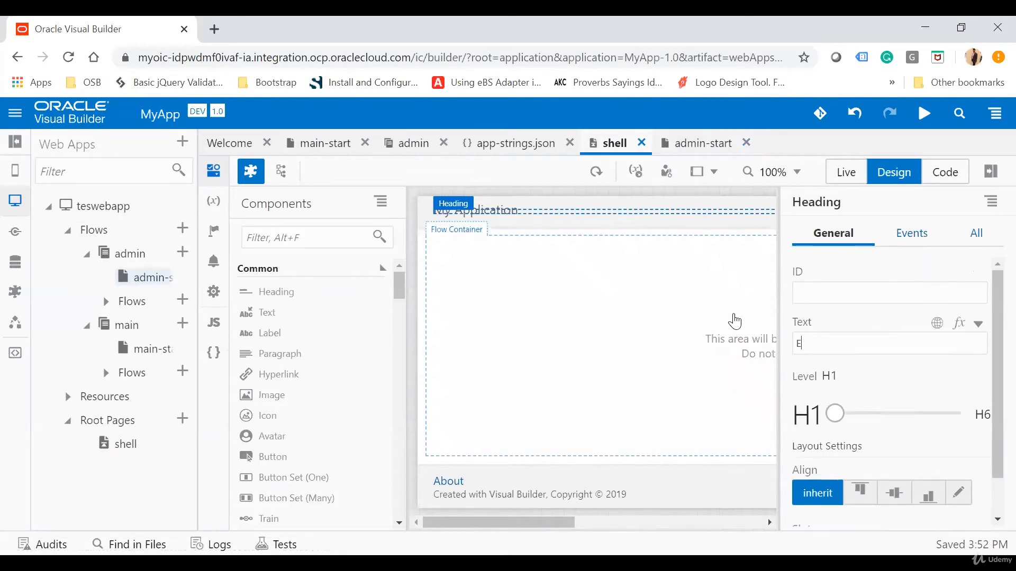
text(mployee Application)
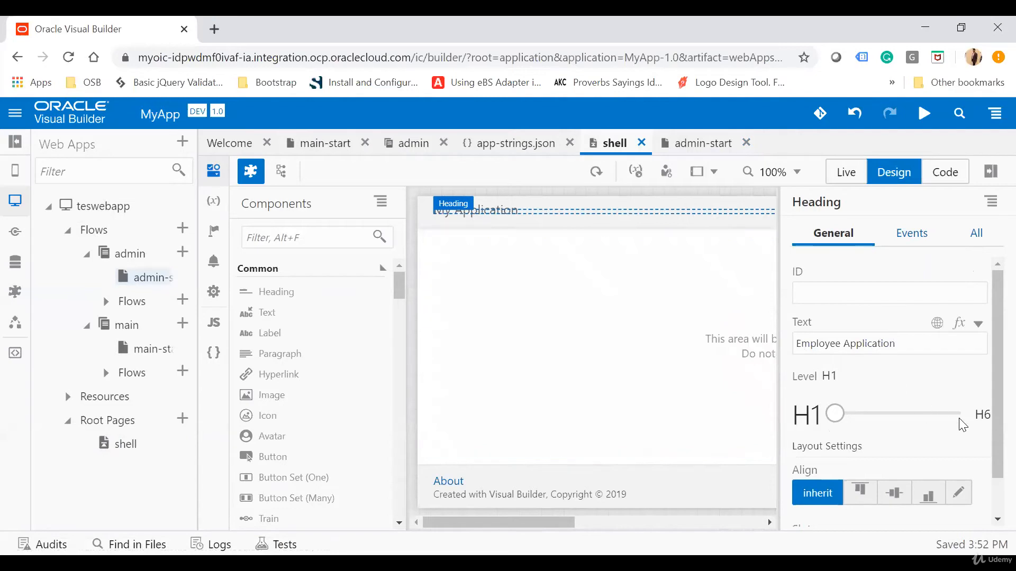
click(934, 384)
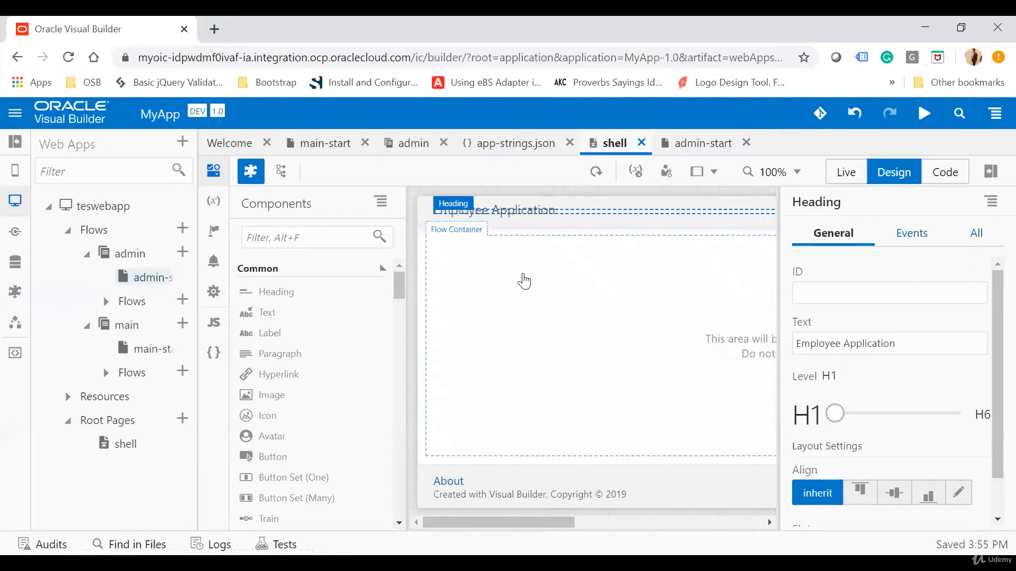
click(326, 146)
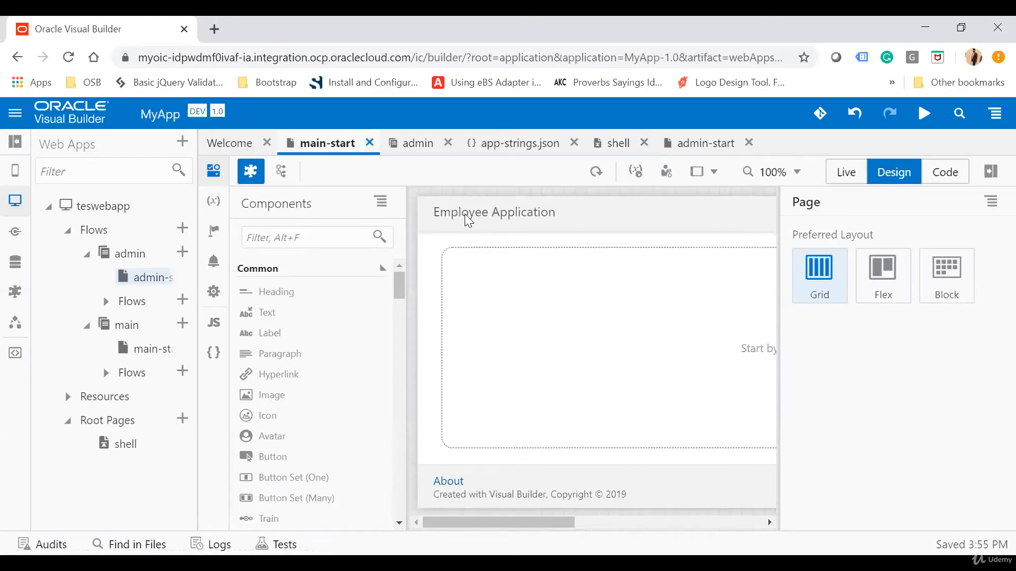
click(703, 144)
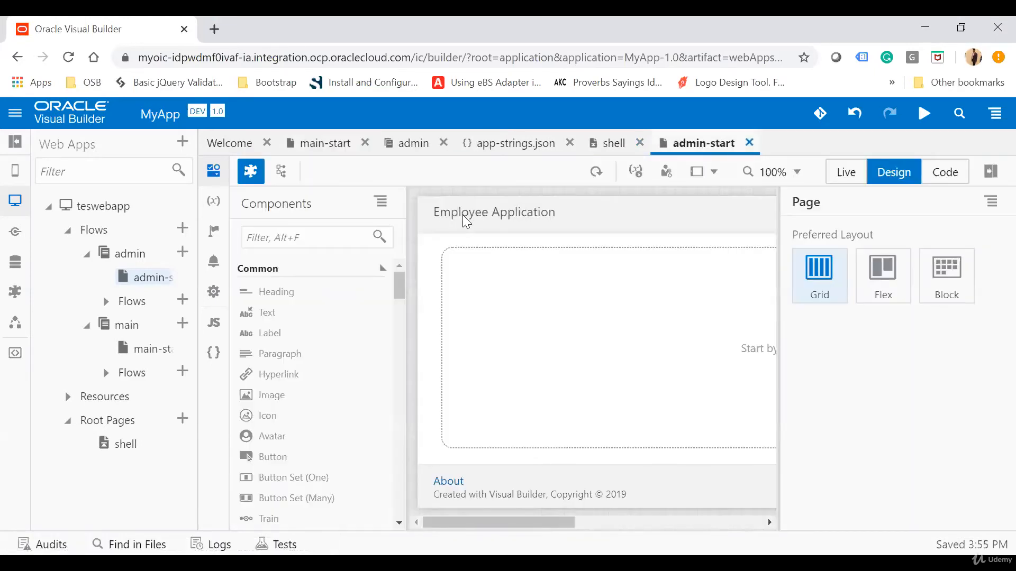
Return to the shell page, collapse the navigator, and show the Page Structure beside the component palette
click(610, 148)
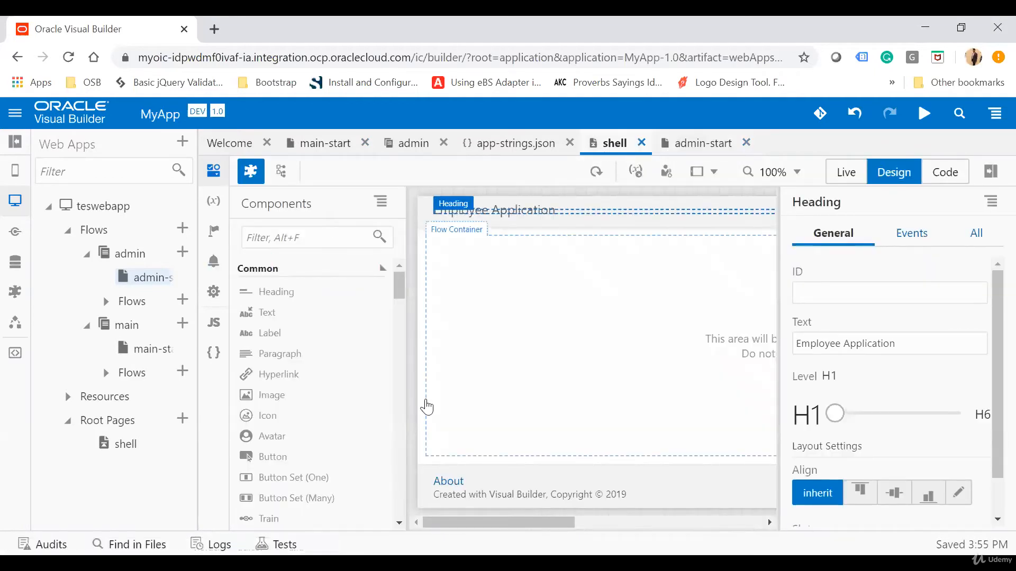
click(16, 148)
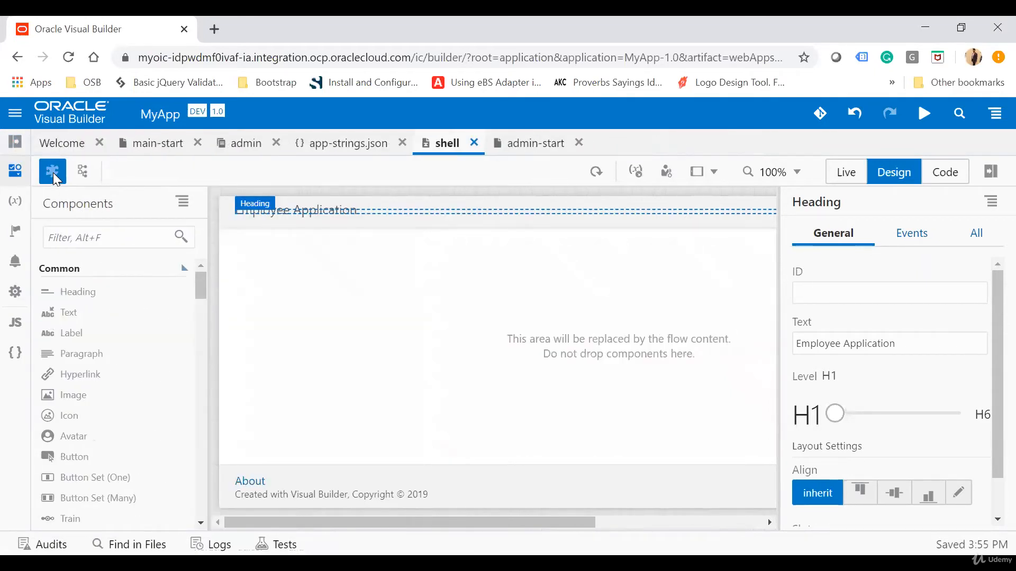
click(78, 174)
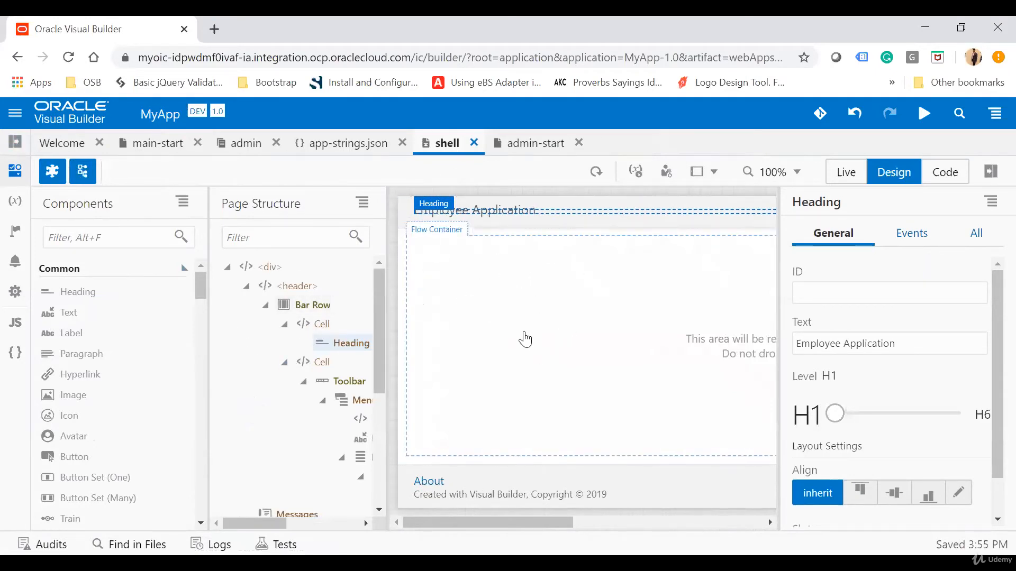
Open the main-start page and examine the component palette's categories, from Common and Field through Collection, Layout, Chart and Visualization
click(147, 147)
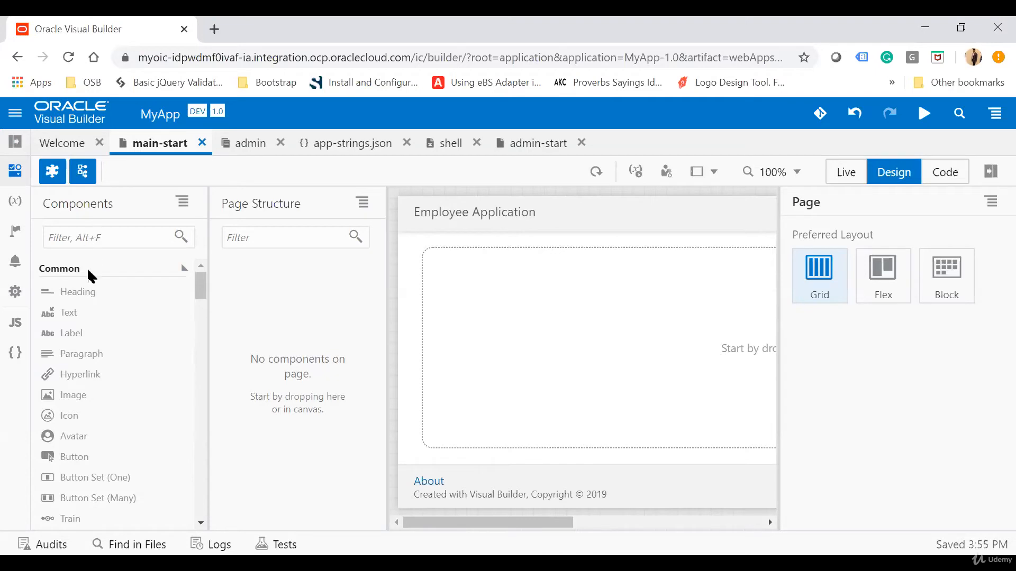
scroll(74, 418, down, 2)
scroll(79, 428, up, 2)
scroll(120, 386, down, 2)
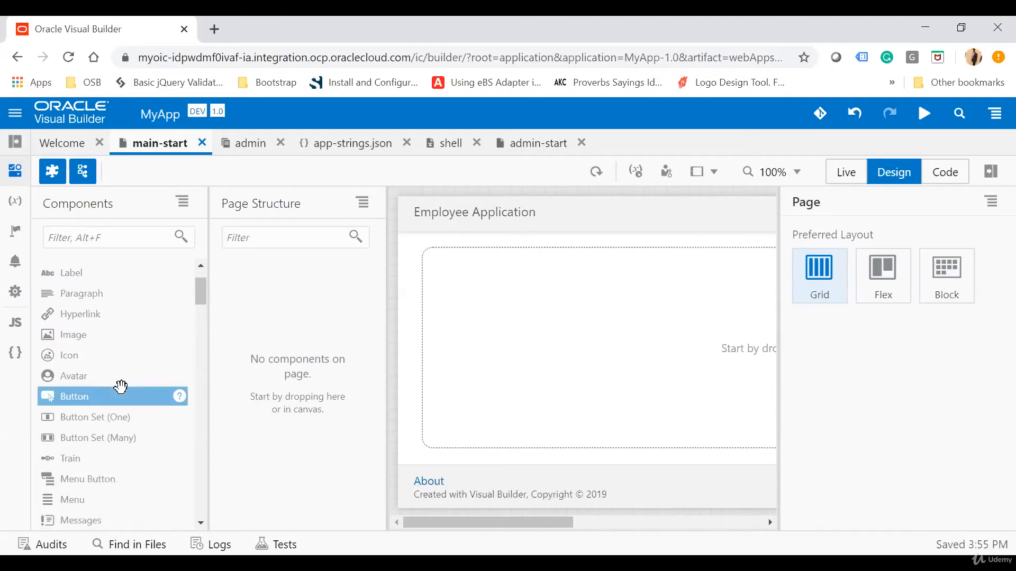
scroll(121, 386, down, 4)
scroll(120, 386, up, 4)
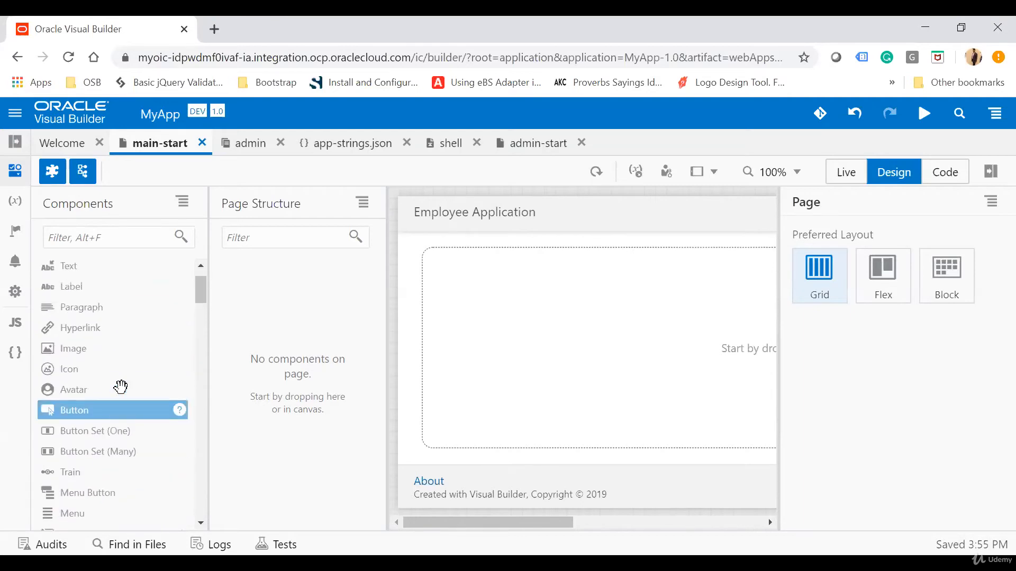
scroll(121, 387, up, 1)
scroll(120, 387, up, 1)
scroll(120, 386, down, 5)
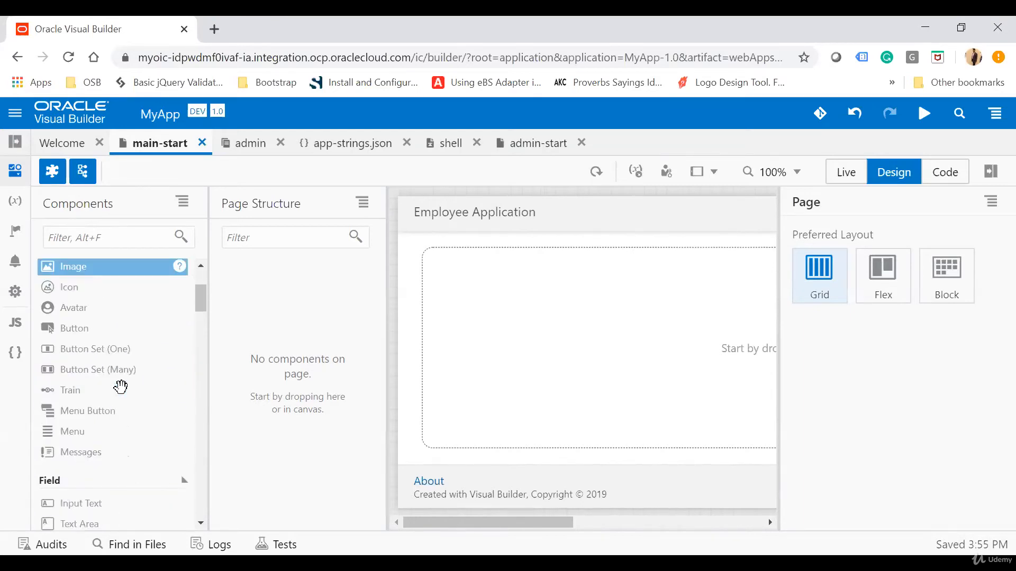
scroll(126, 437, down, 4)
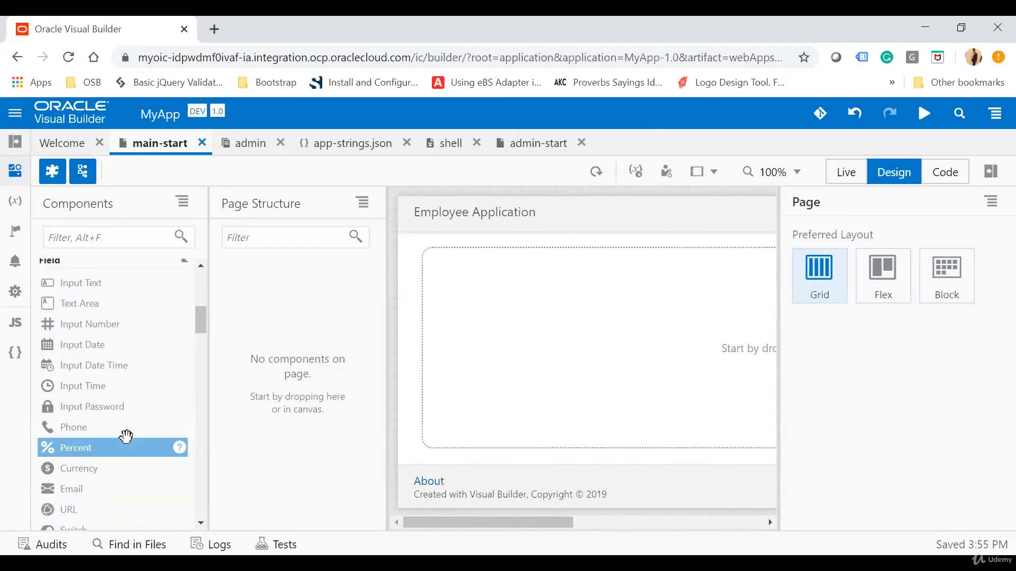
scroll(125, 437, down, 4)
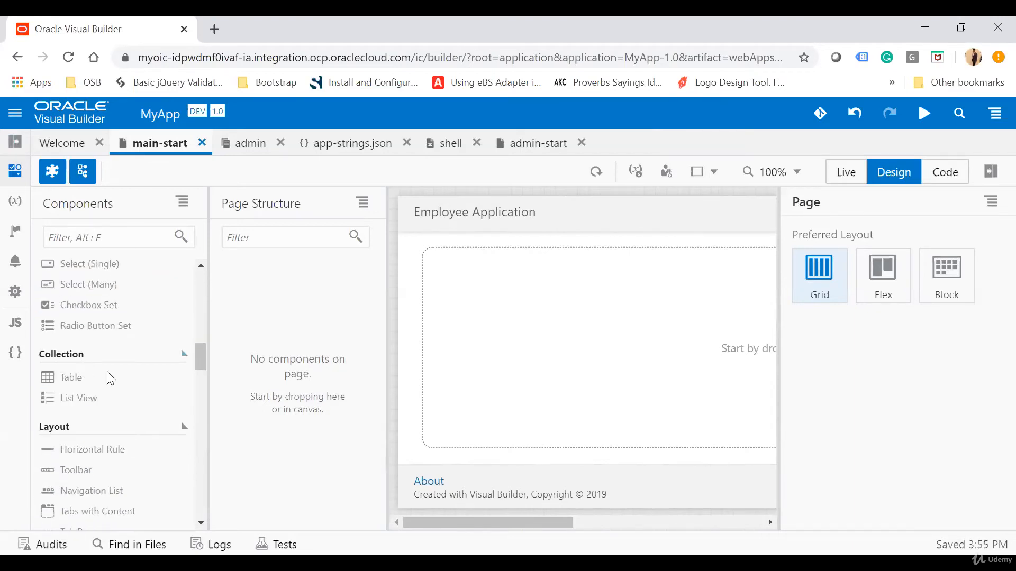
scroll(118, 426, down, 5)
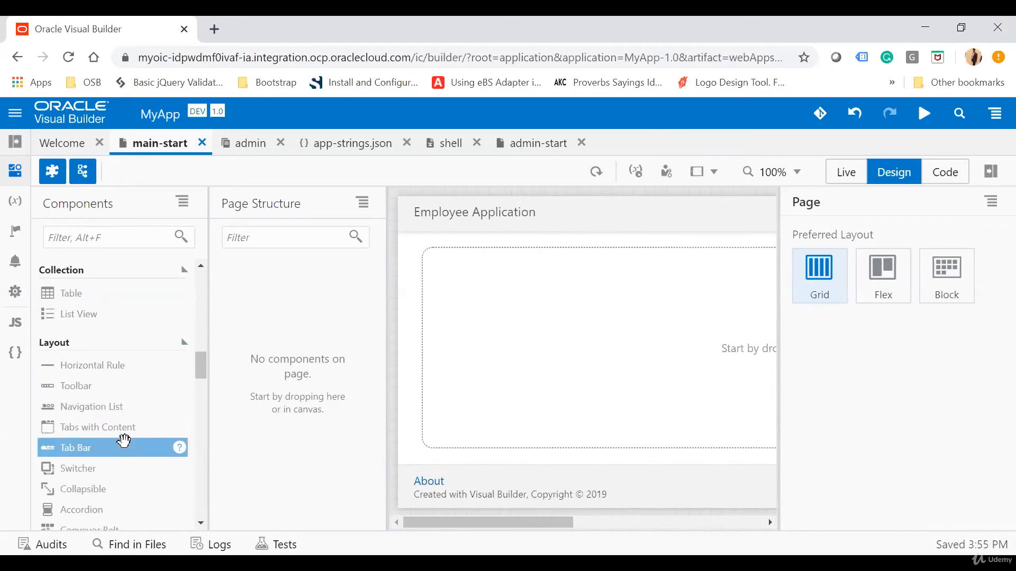
scroll(124, 440, down, 5)
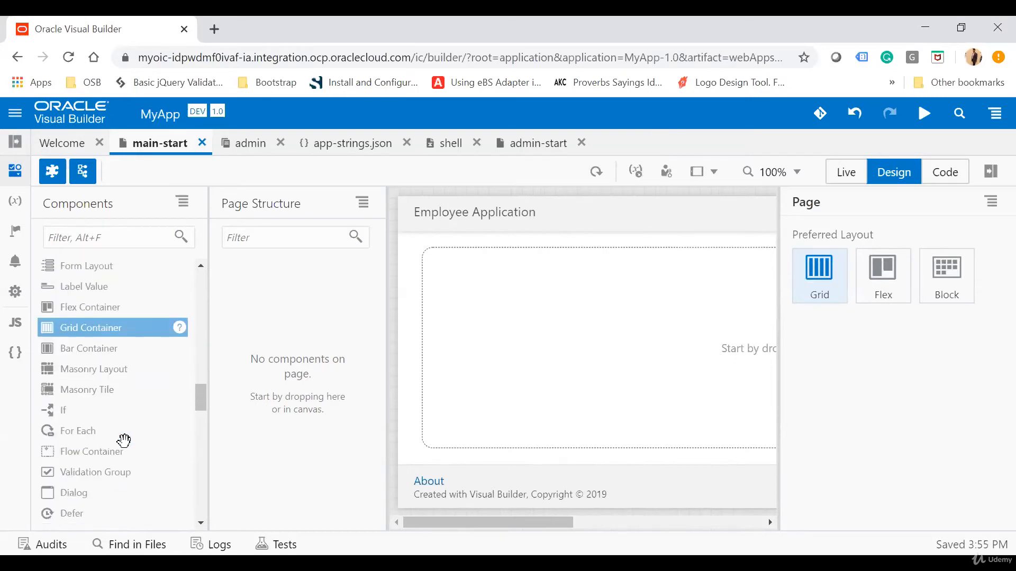
scroll(125, 441, down, 4)
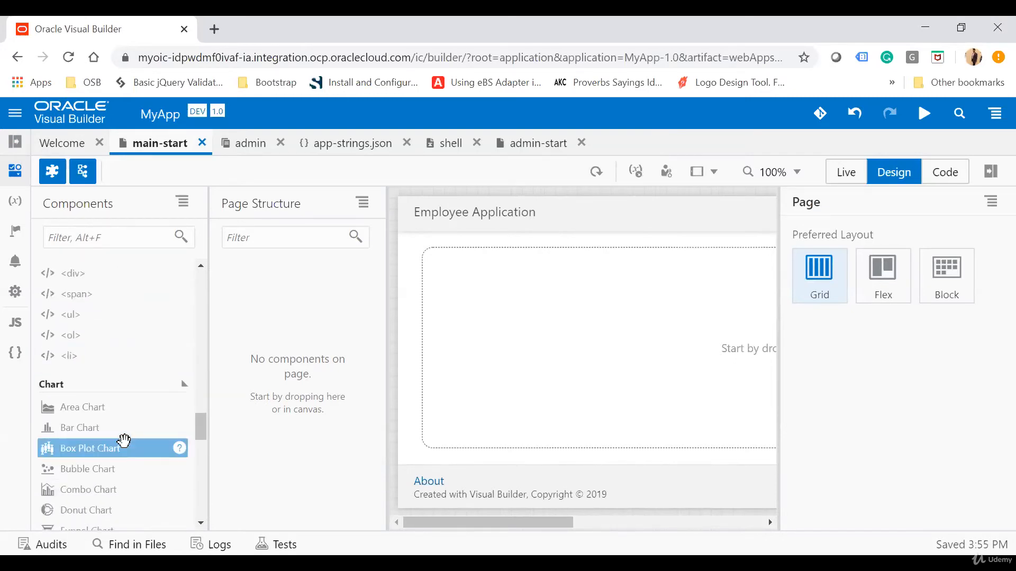
scroll(125, 423, down, 6)
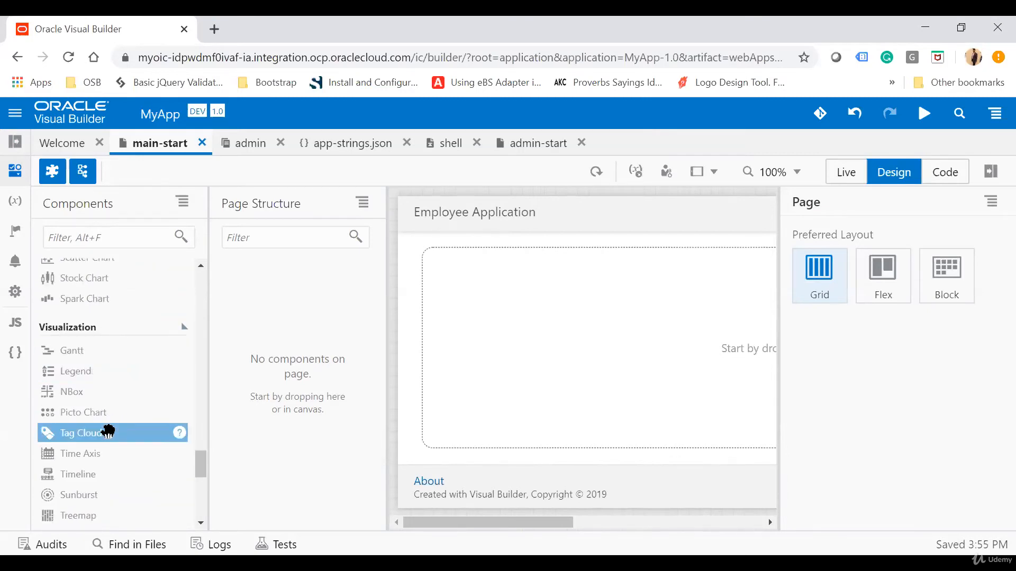
Examine the remaining component palette categories down to Picker and Custom, and go back to the Common components
scroll(108, 431, down, 3)
scroll(108, 432, down, 5)
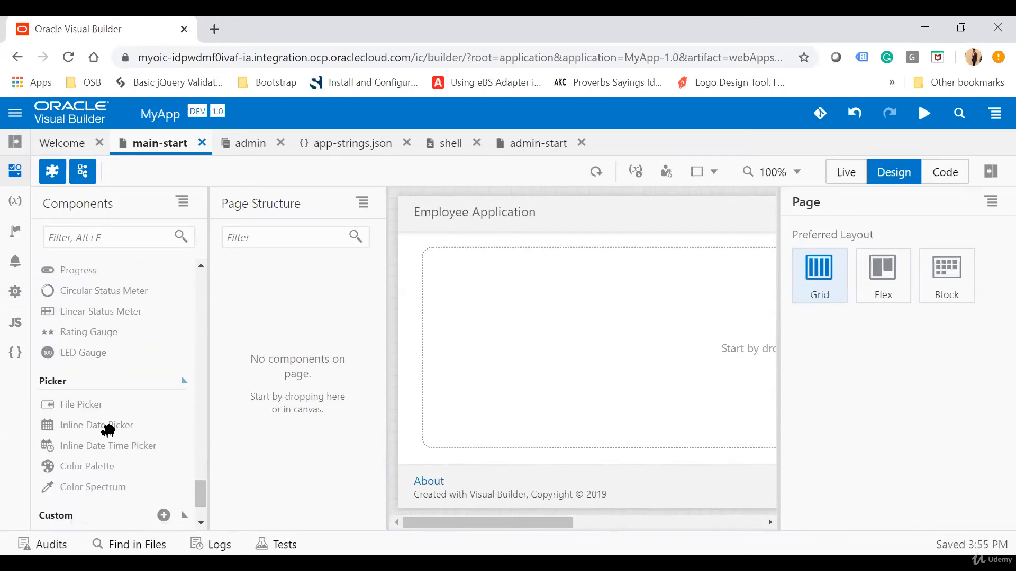
scroll(109, 433, up, 20)
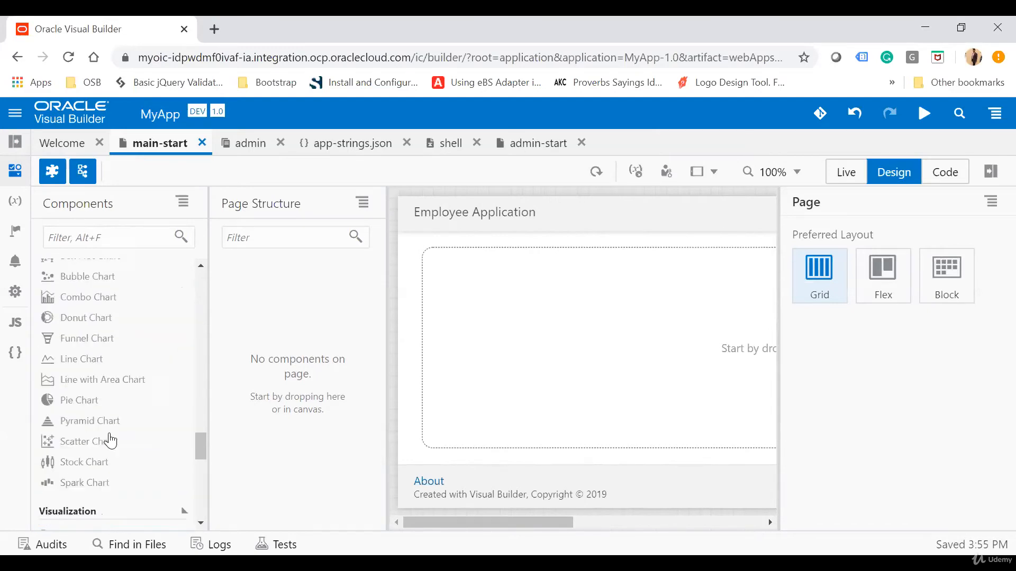
scroll(108, 431, up, 2)
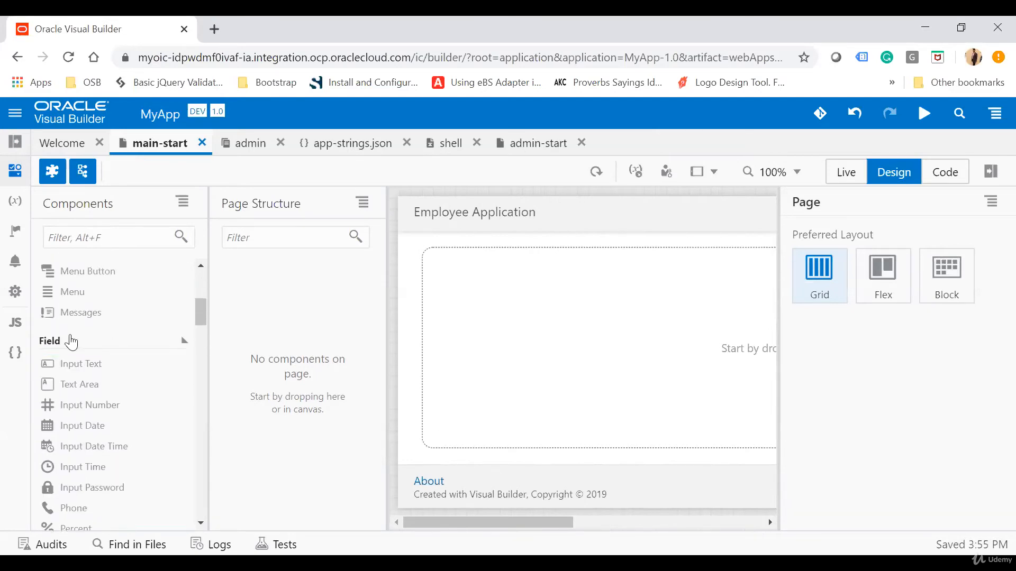
scroll(72, 343, up, 5)
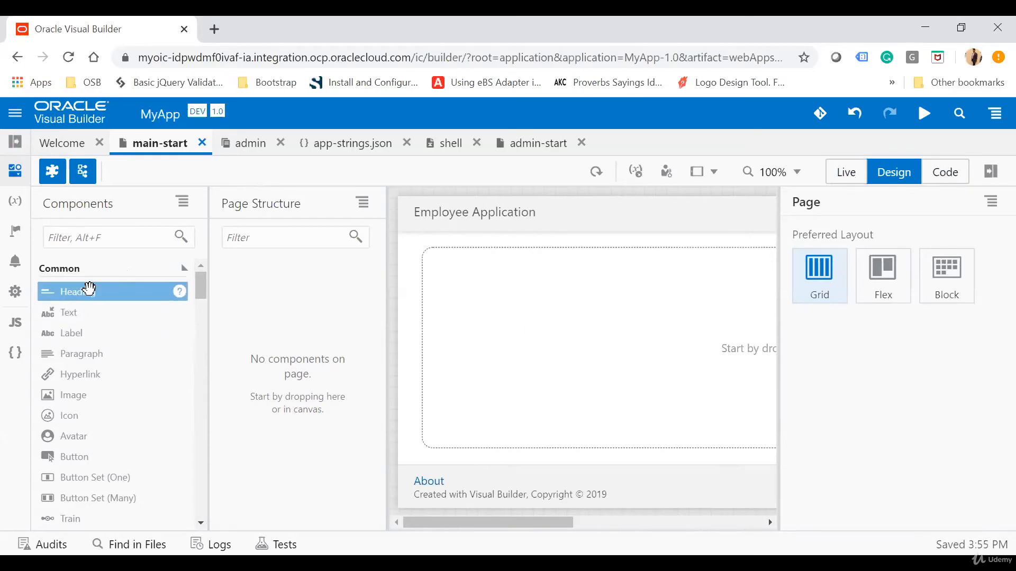
Add a Heading component to the main-start page and look through its Events, All and General properties
drag(88, 290, 427, 284)
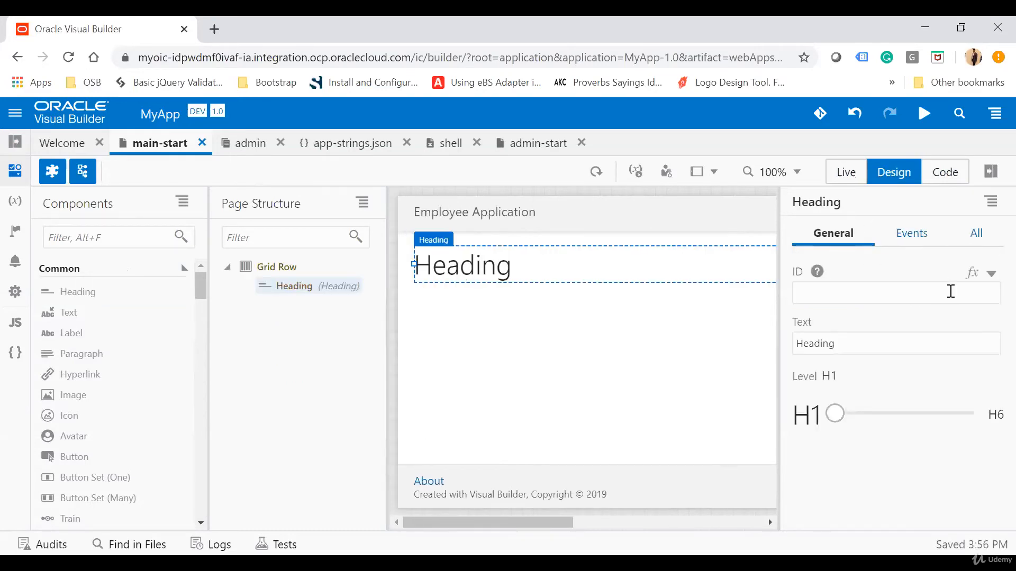
click(938, 234)
click(975, 240)
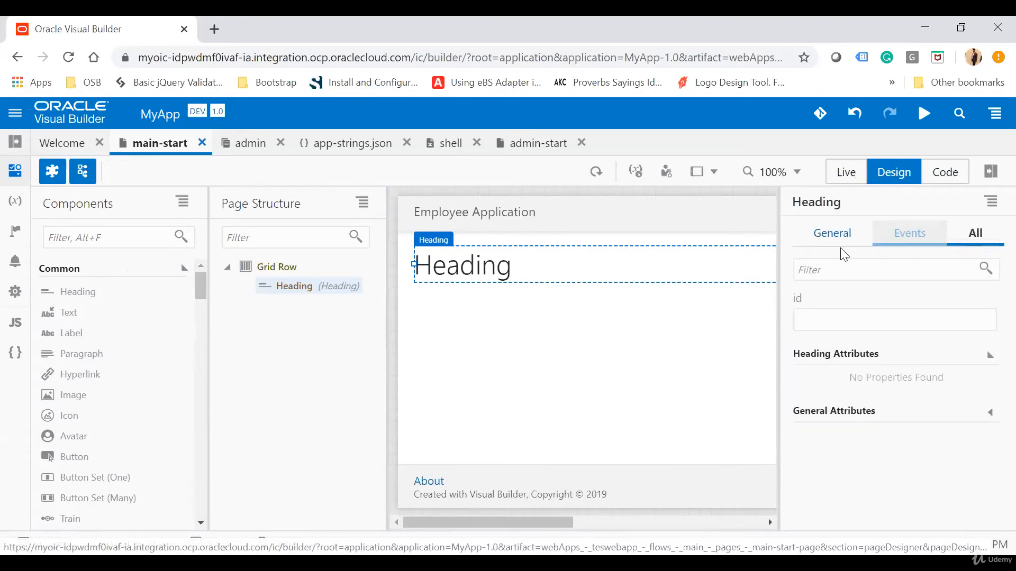
click(826, 238)
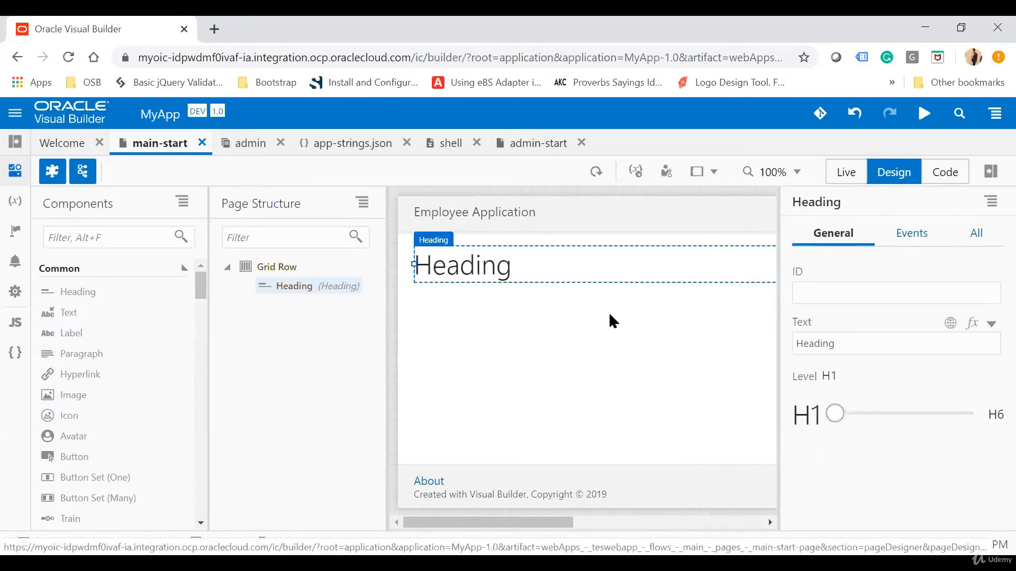
Set the heading's text on the main-start page to My Application
drag(853, 345, 746, 352)
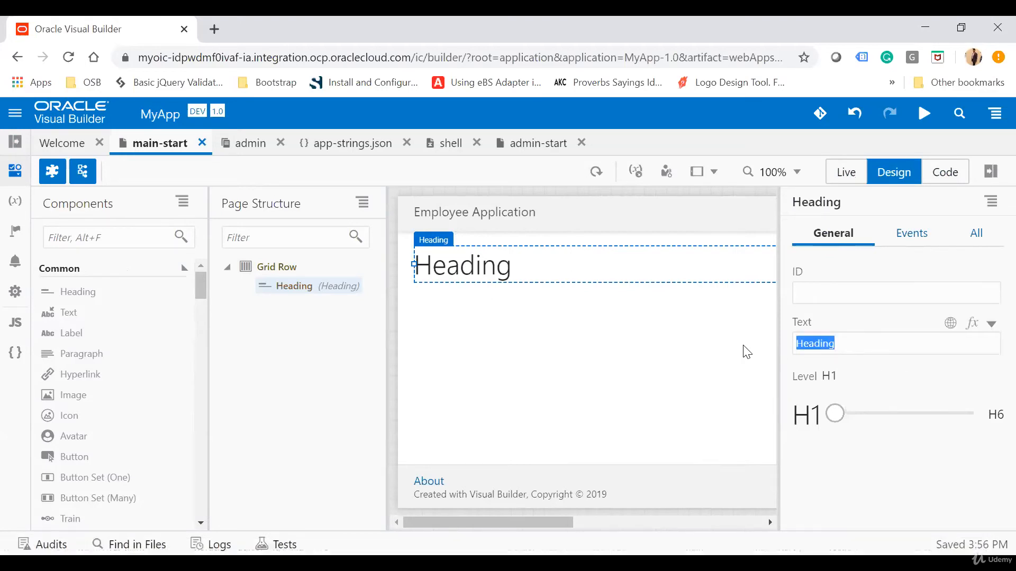
text(My Application)
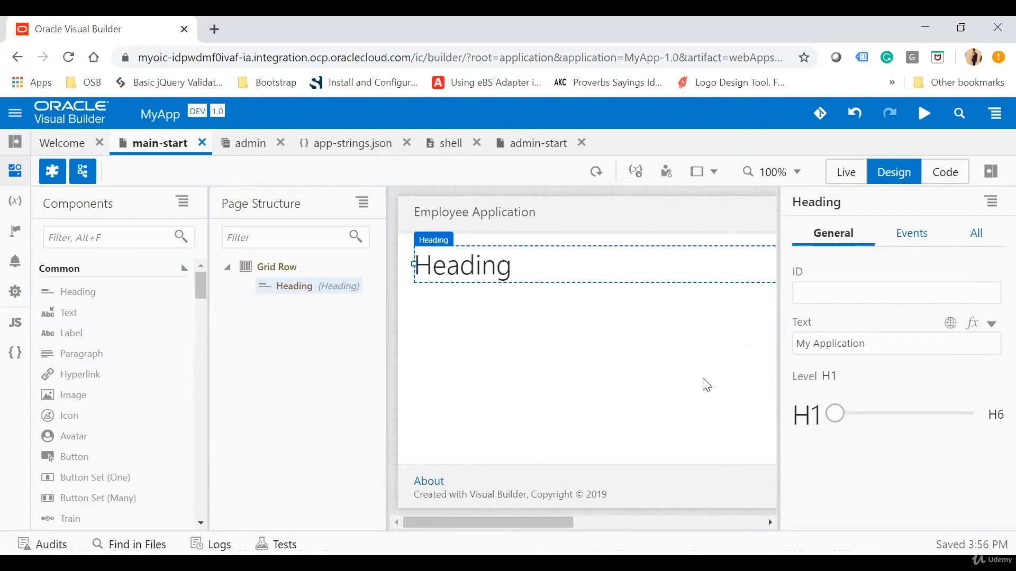
click(661, 422)
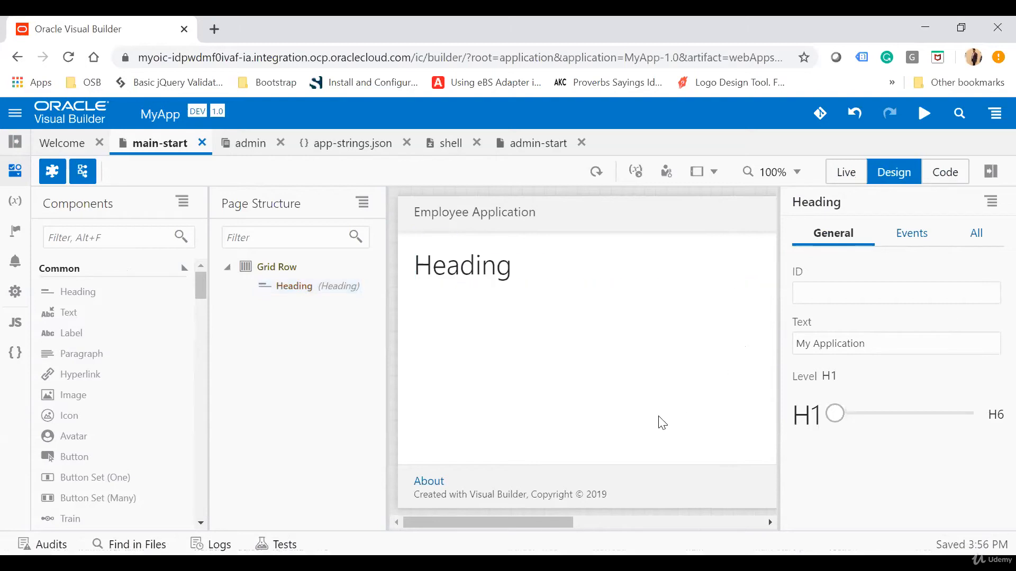
Try level H6 on the page heading, and set its level to H3
click(552, 270)
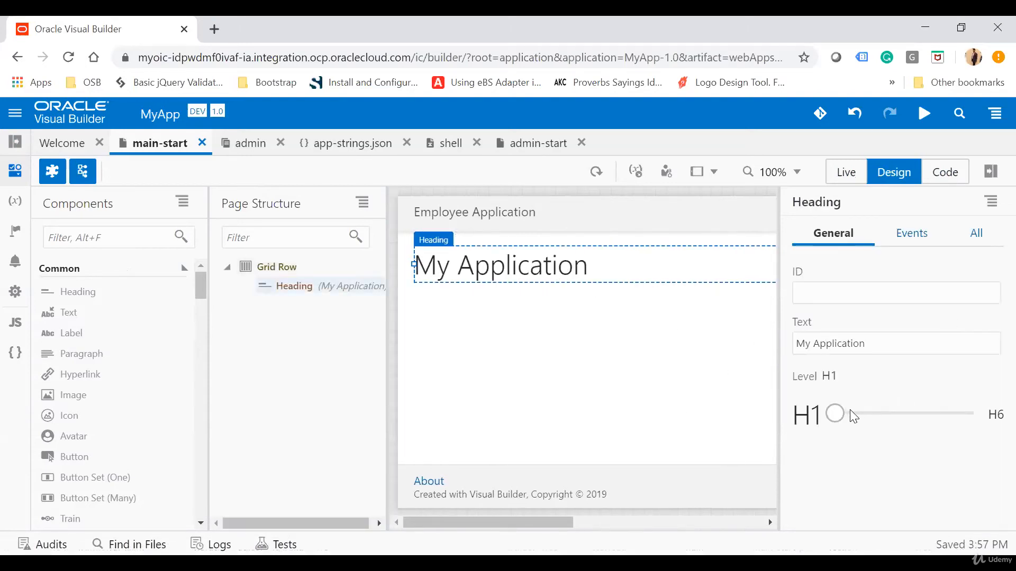
drag(845, 423, 992, 427)
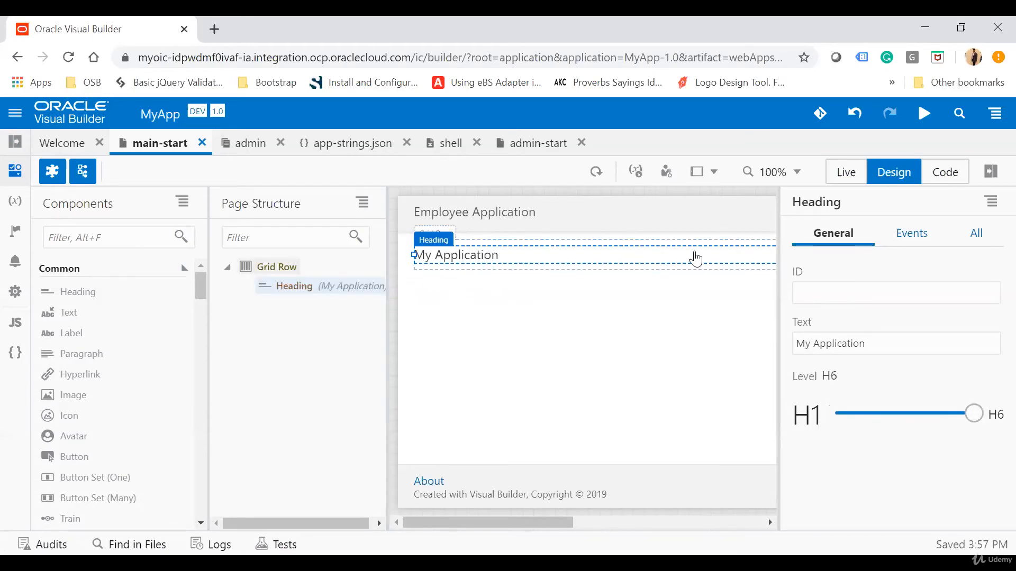
drag(977, 419, 887, 417)
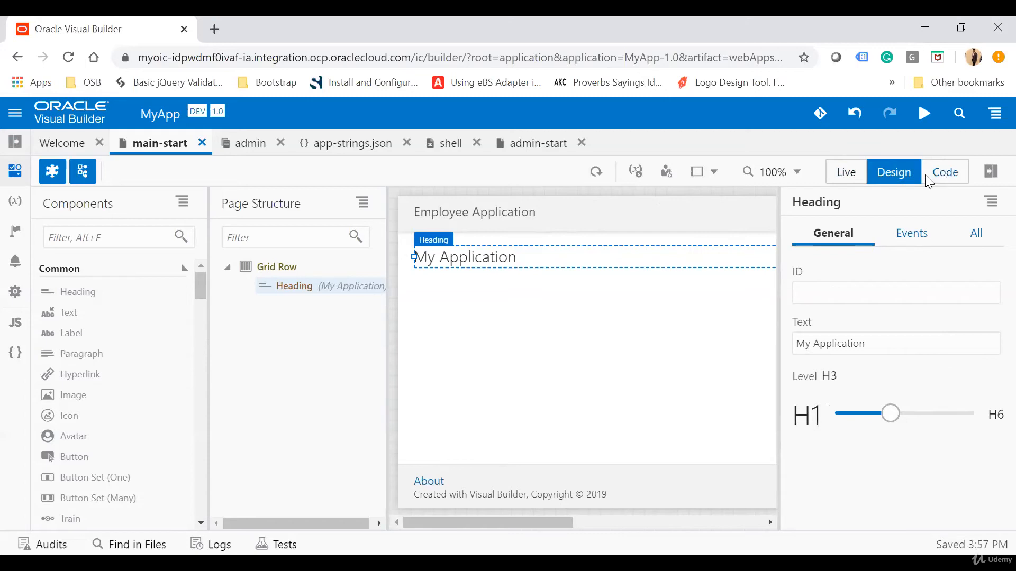
Preview the main-start page in Live mode, inspect its code with the Page Structure hidden, and return to Design mode
click(845, 175)
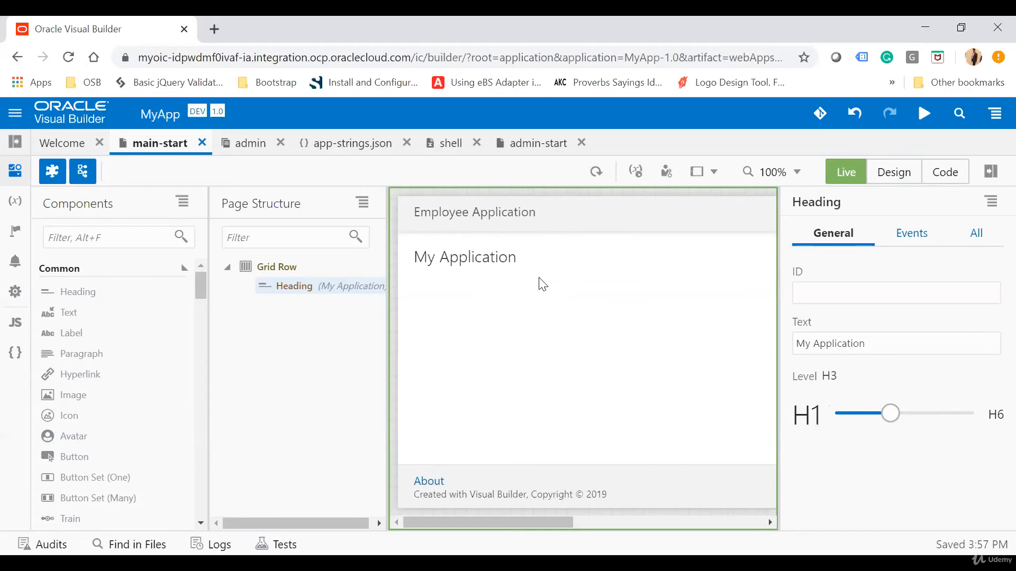
click(945, 172)
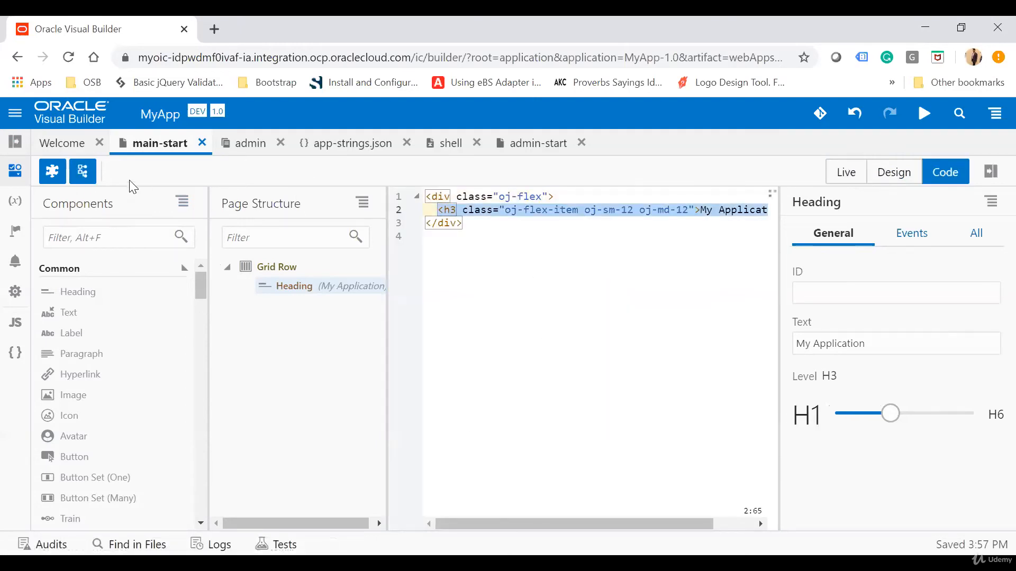
click(80, 171)
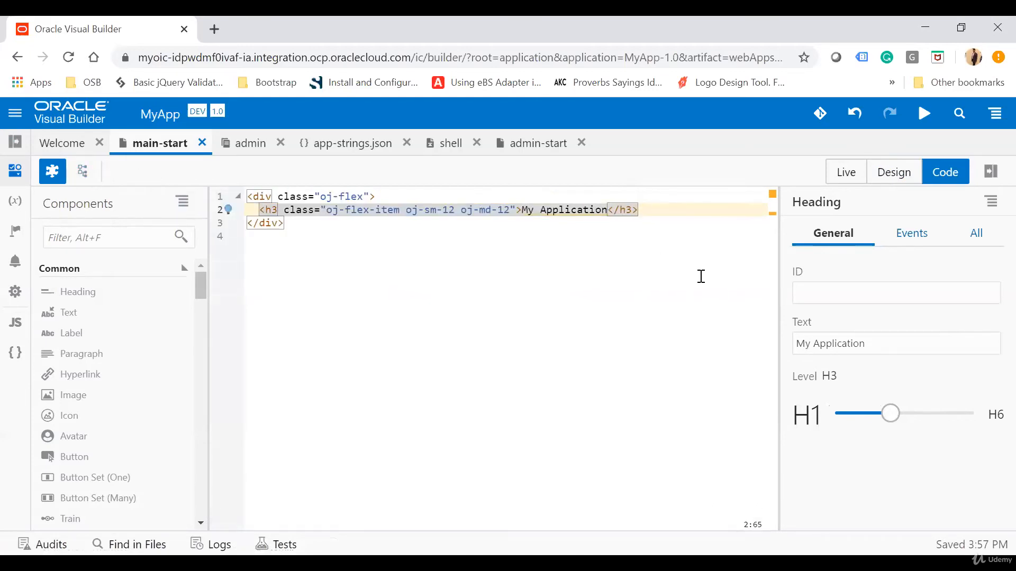
click(899, 173)
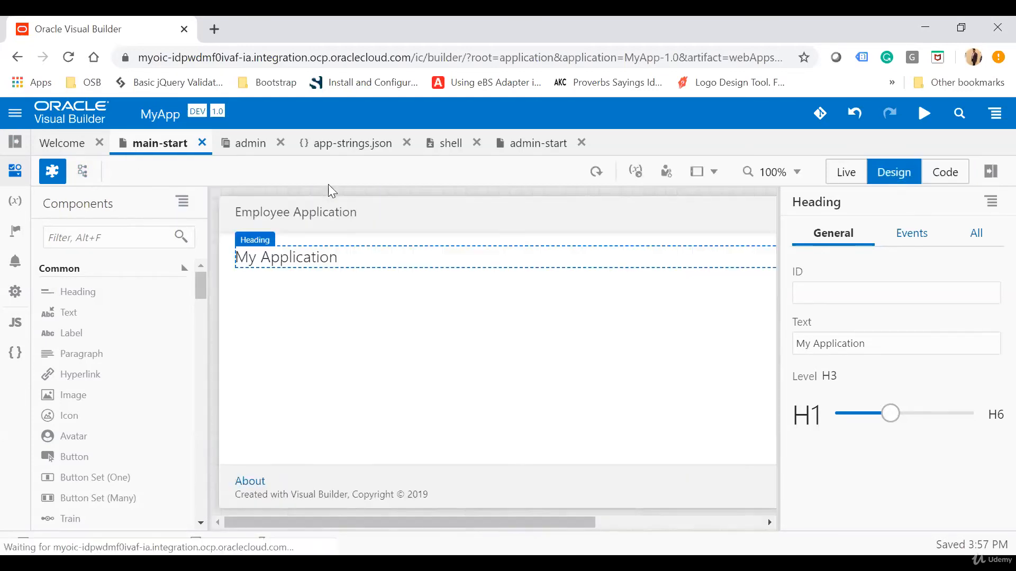
Edit the h3 text in the page's code to My Test Application and check it in Design mode
click(944, 180)
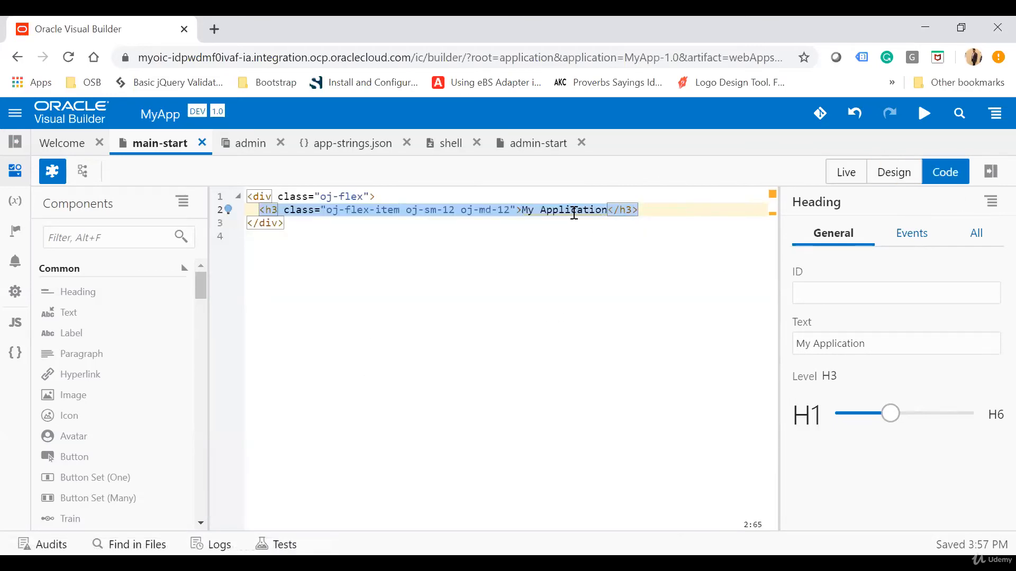
double_click(574, 214)
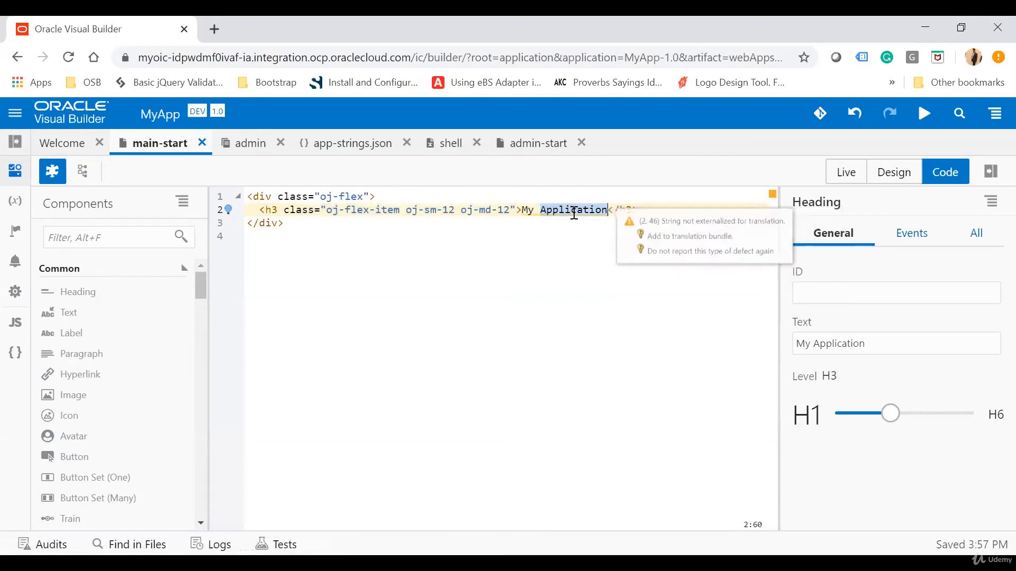
click(541, 210)
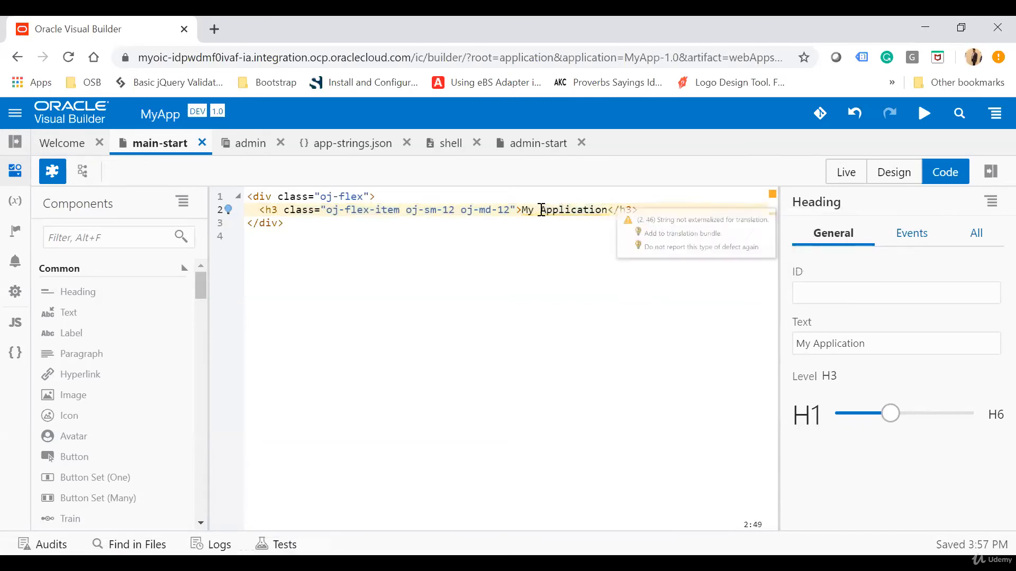
text(Test)
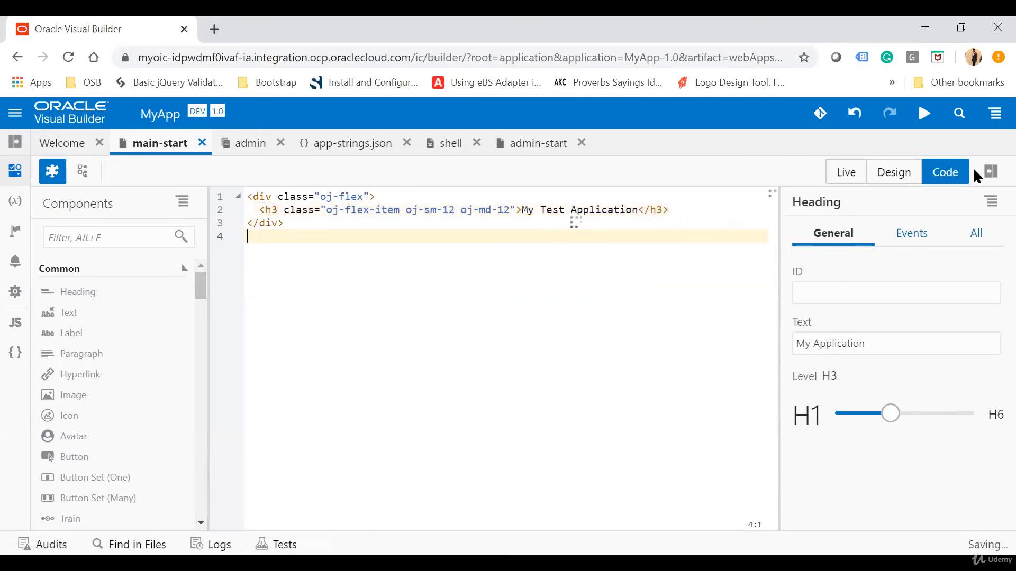
click(896, 173)
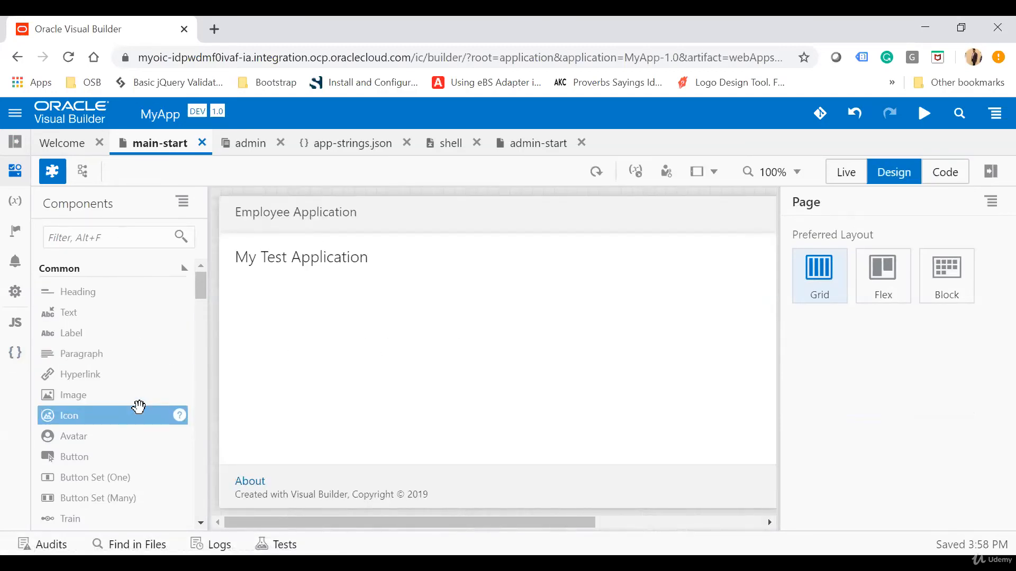
Add an Input Text field below the page heading and a Text Area beneath it
scroll(138, 407, down, 3)
scroll(138, 408, down, 2)
click(137, 411)
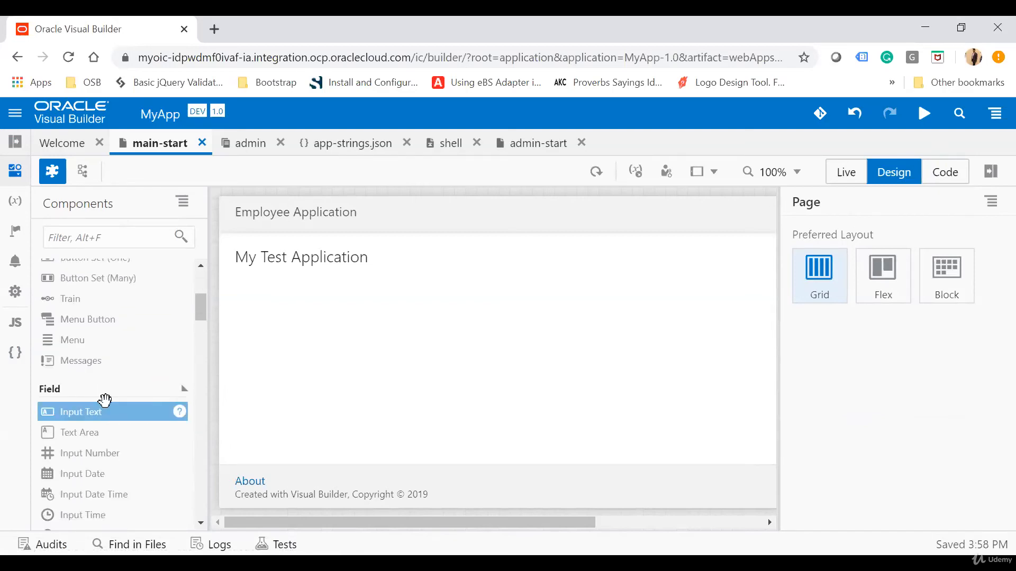
drag(104, 401, 261, 296)
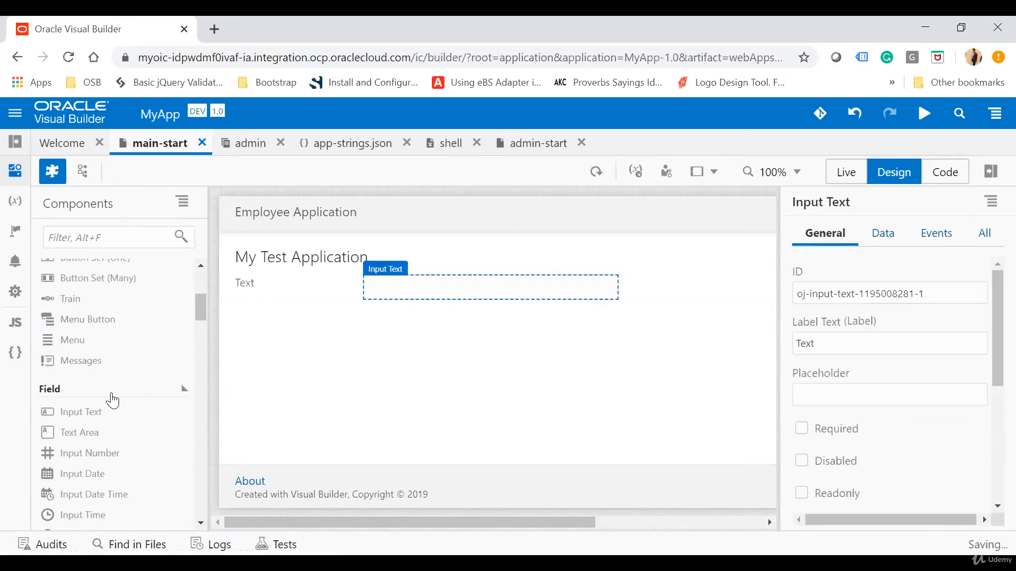
click(86, 431)
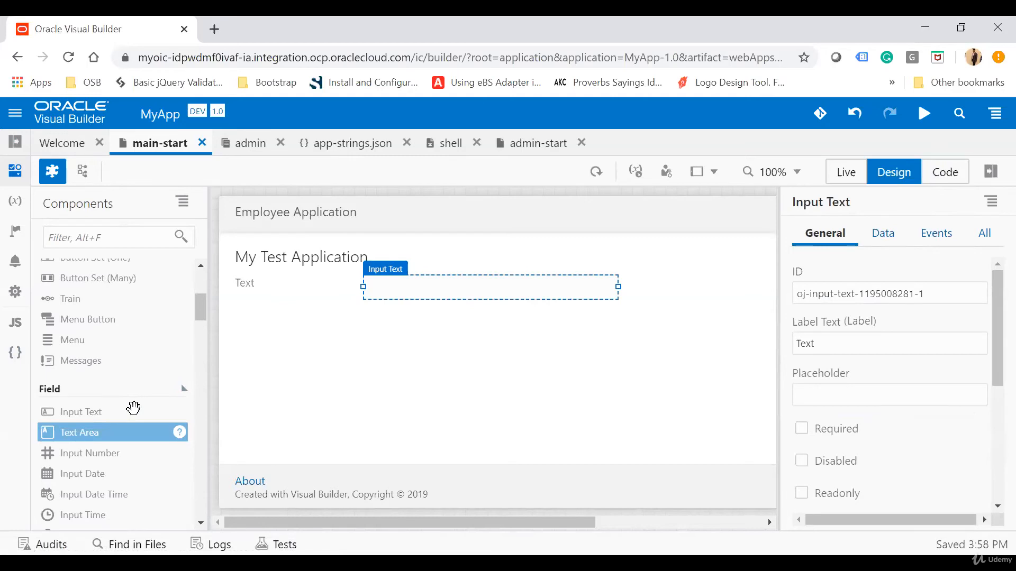
drag(134, 407, 265, 307)
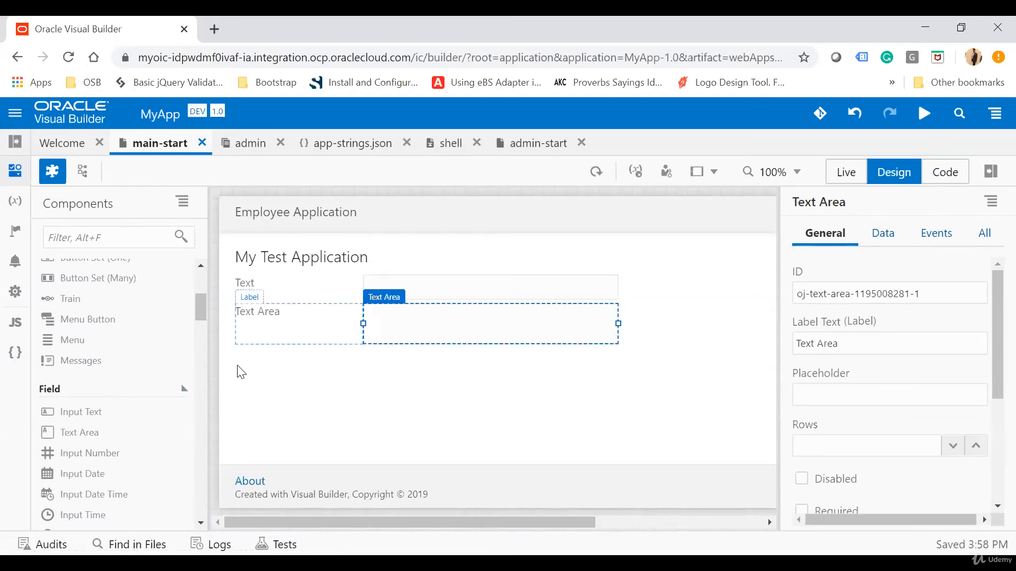
Set the label text of the Input Text field to Name
click(283, 317)
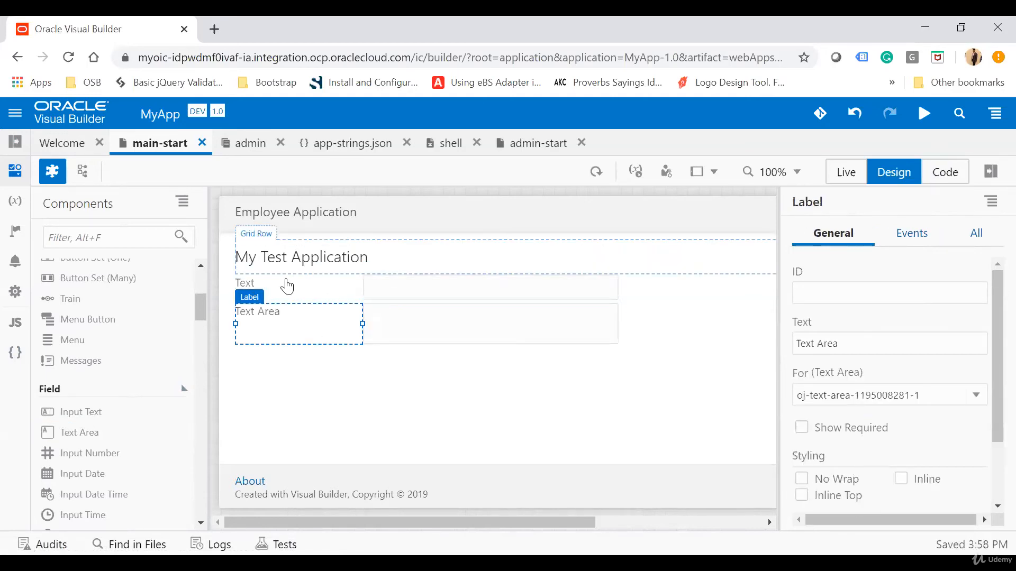
click(287, 291)
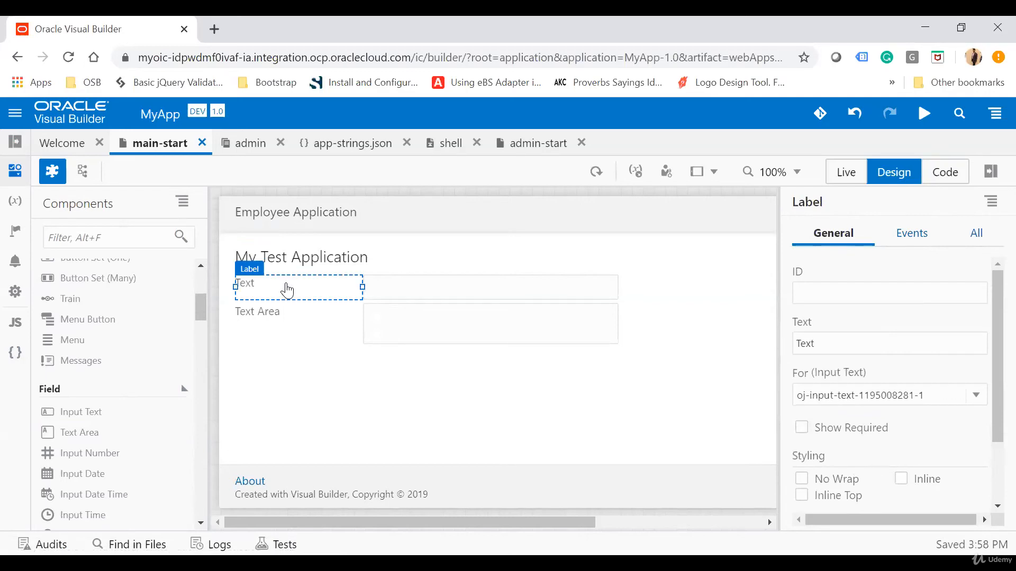
double_click(828, 350)
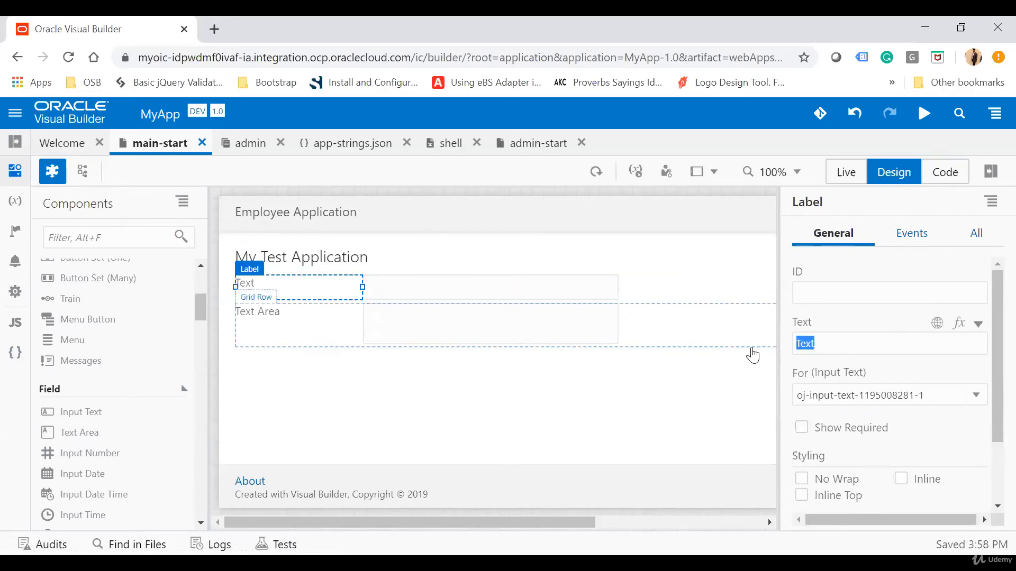
text(Name)
click(358, 365)
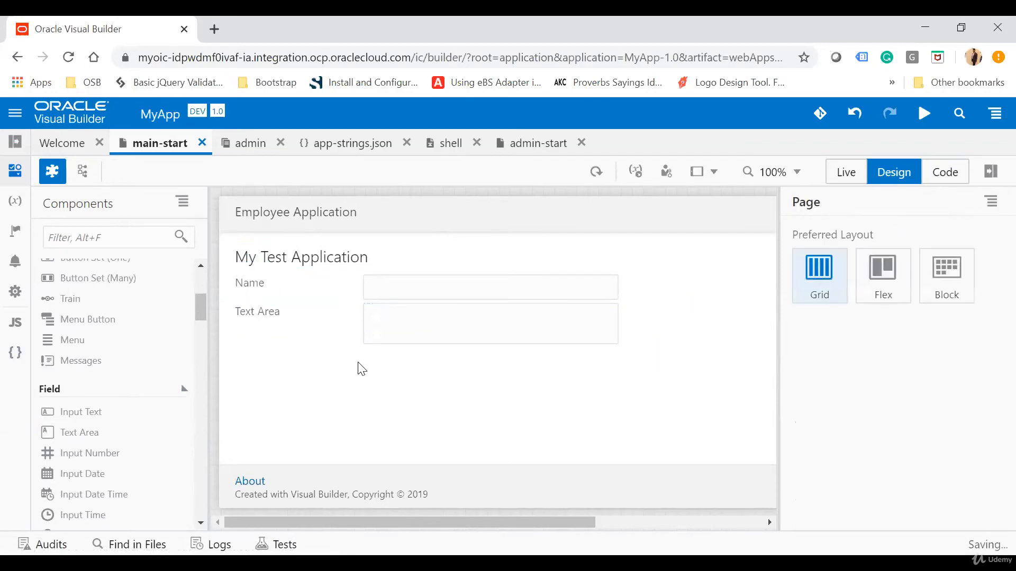
Set the label text of the Text Area to Remarks
click(275, 313)
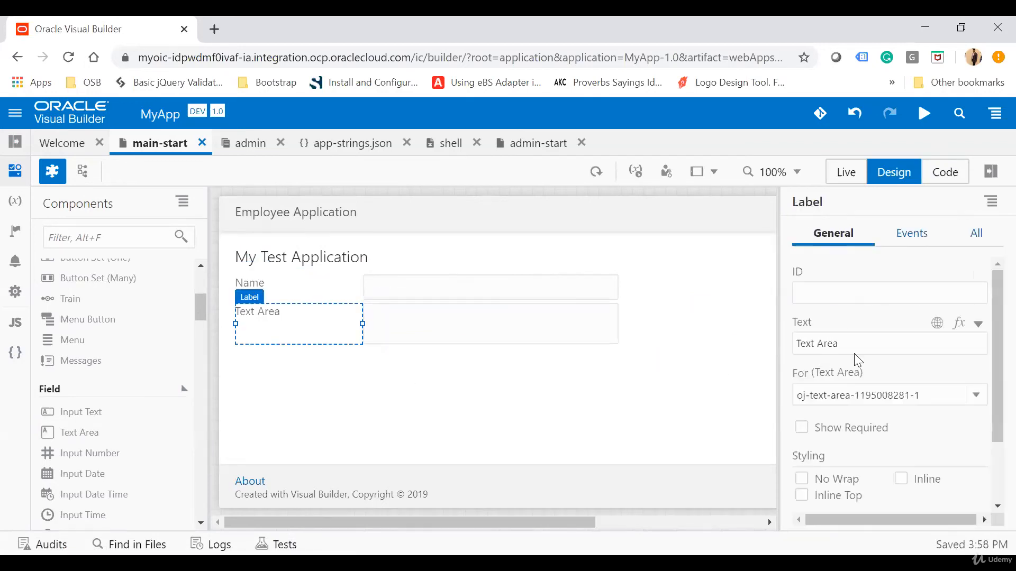
key(ctrl+a)
text(R)
click(563, 430)
Inspect the page's code for the added fields, return to Design mode, and show the Name input field's properties
click(955, 179)
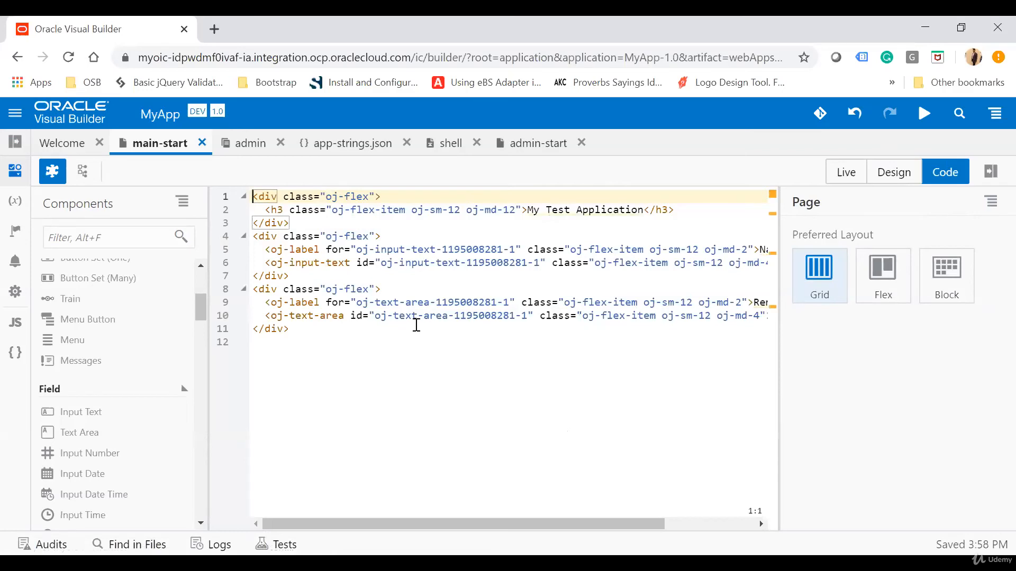
click(900, 175)
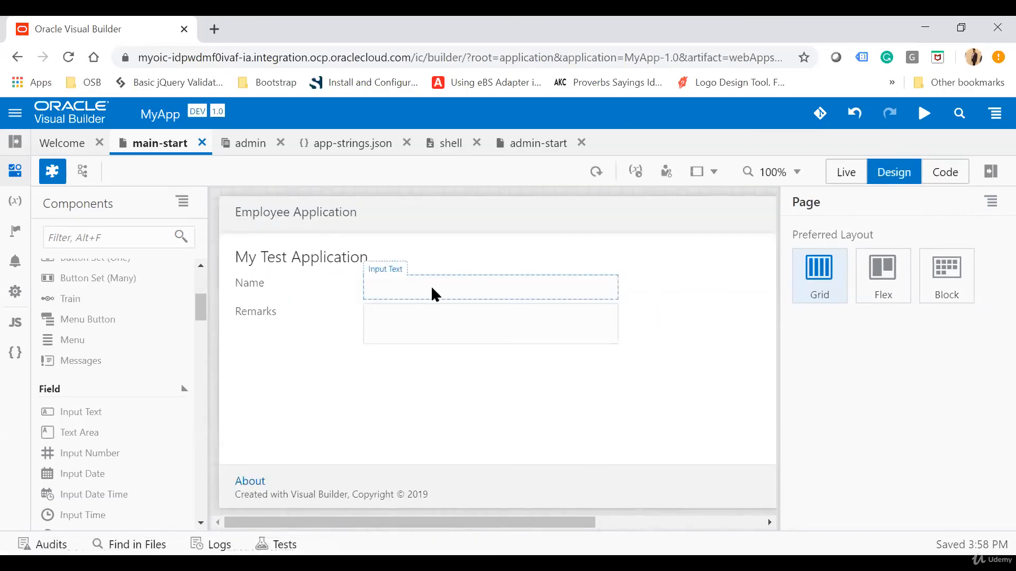
click(434, 294)
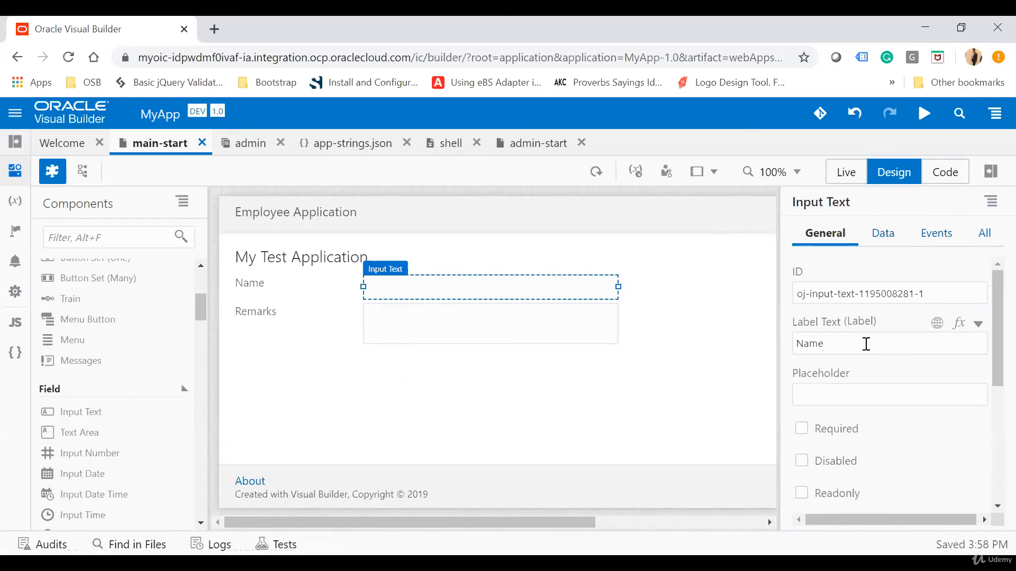
Try the Disabled, Required and Readonly options on the Name field and clear them again
scroll(866, 344, down, 5)
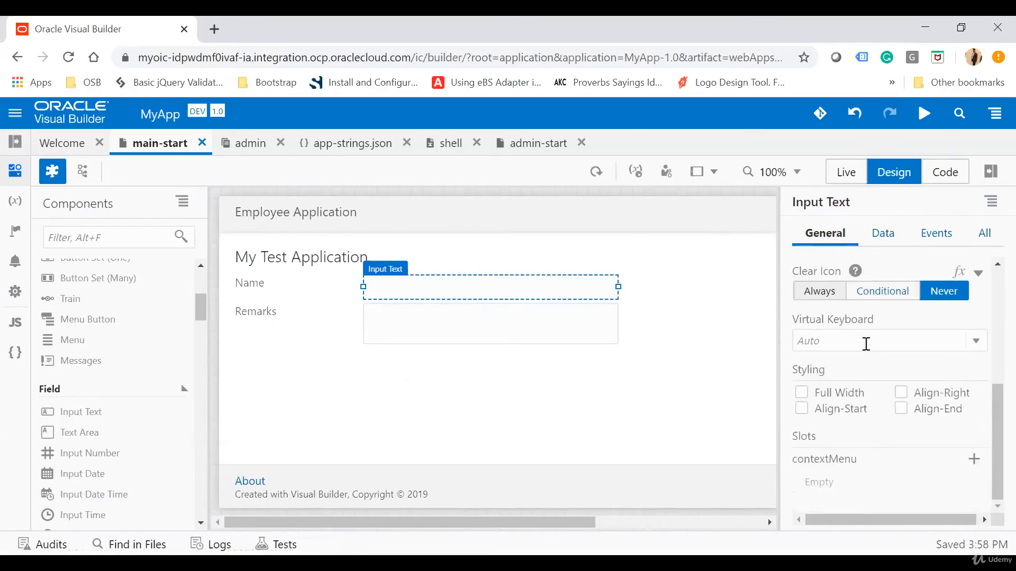
scroll(866, 343, up, 5)
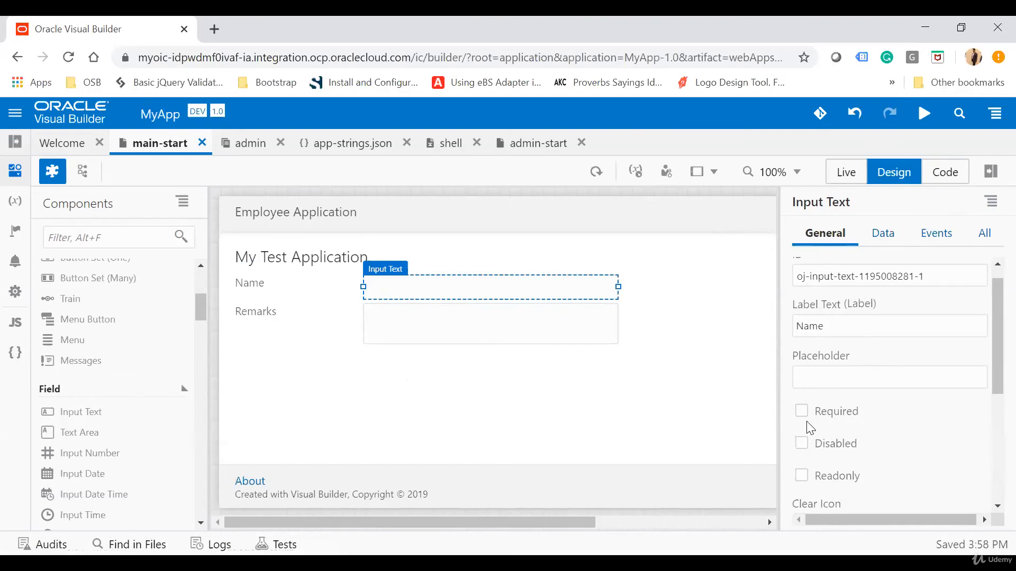
click(801, 444)
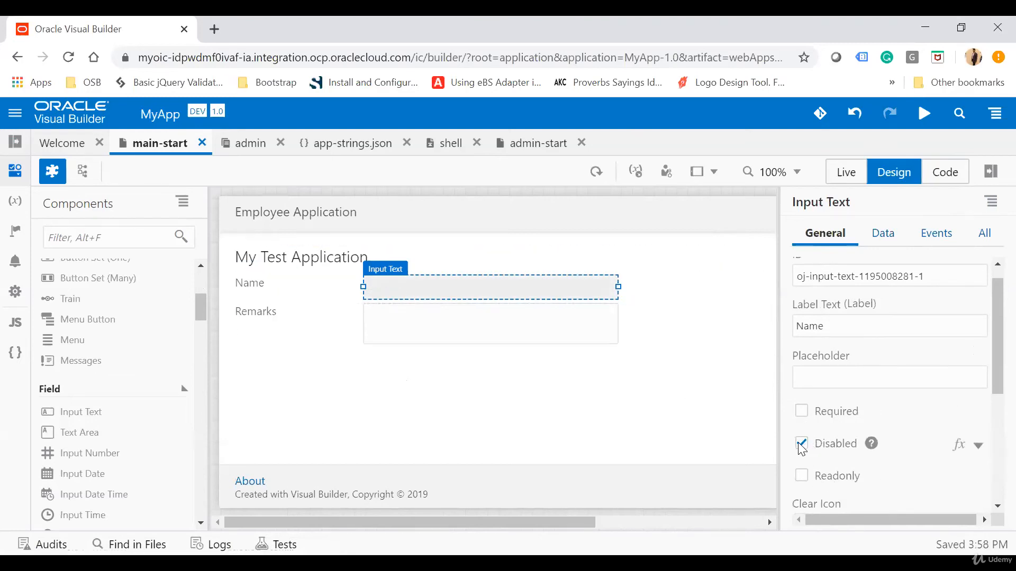
click(809, 413)
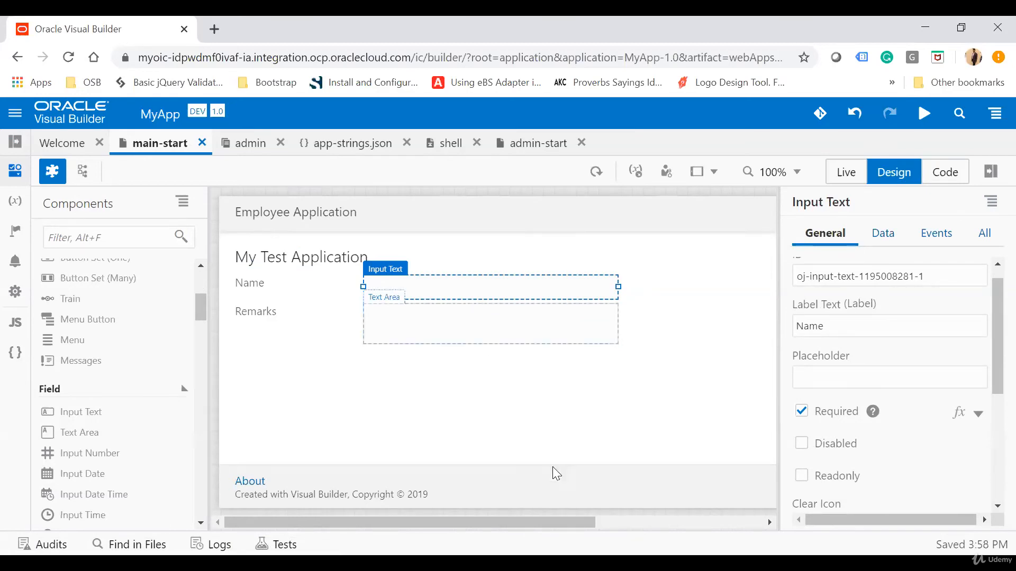
click(804, 478)
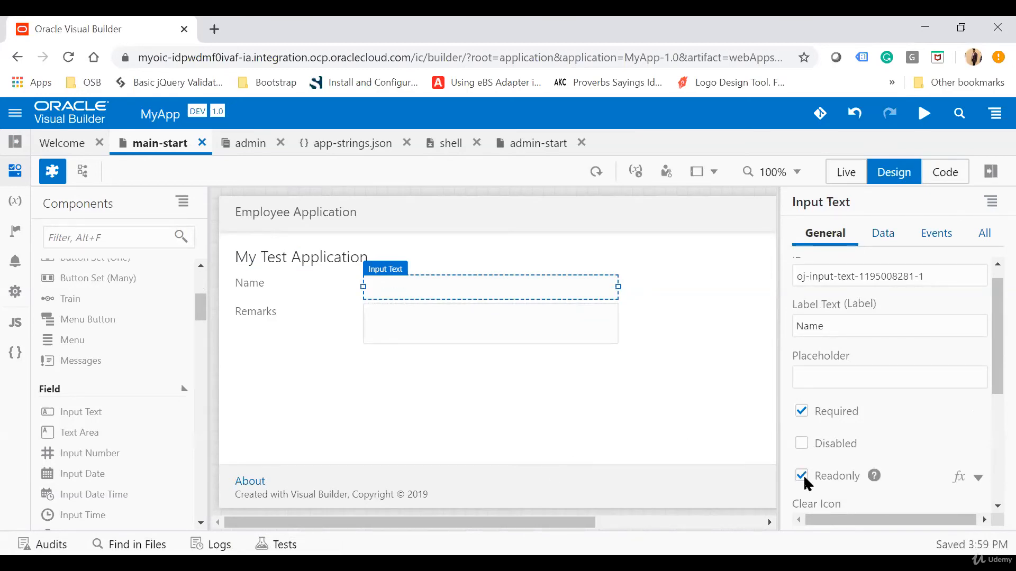
click(802, 476)
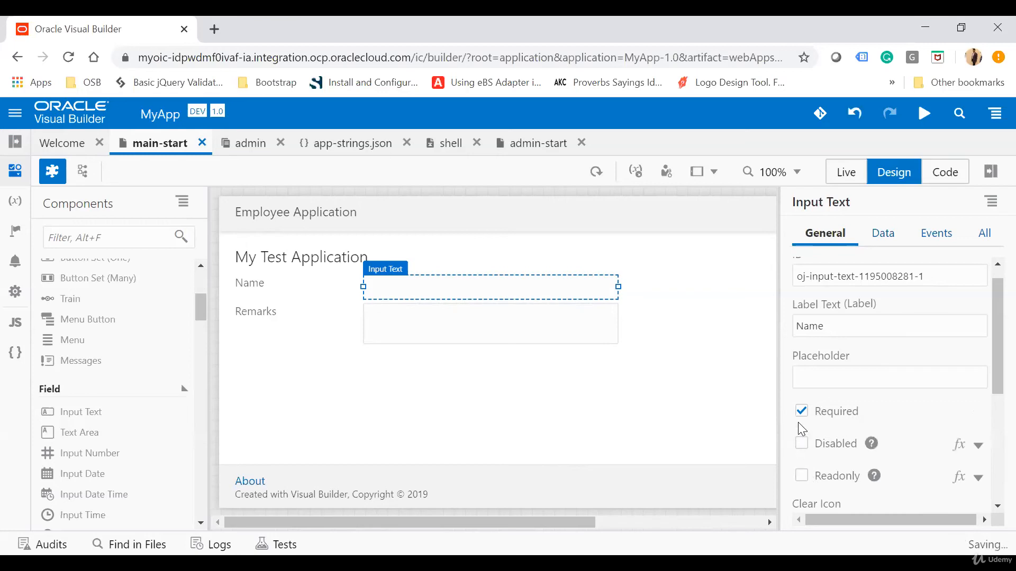
click(801, 413)
Examine the Name field's data and event settings, including the selection dialog for a new custom event
click(884, 246)
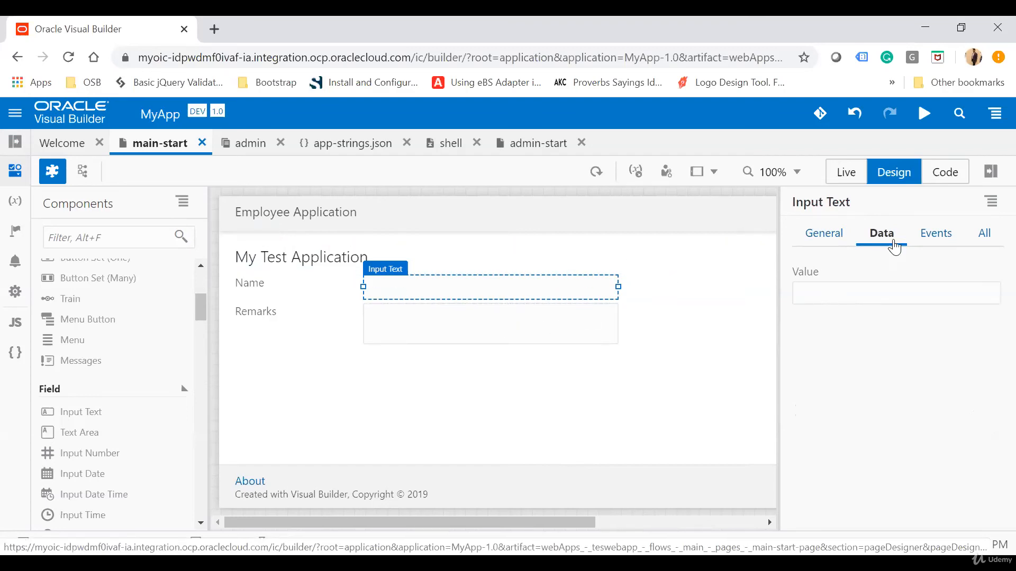
click(954, 244)
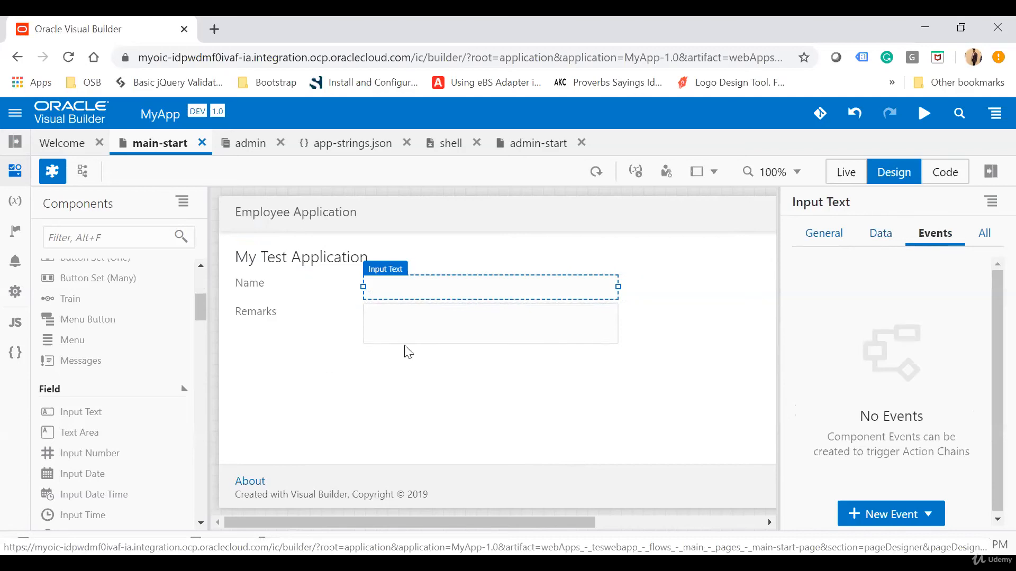
click(928, 516)
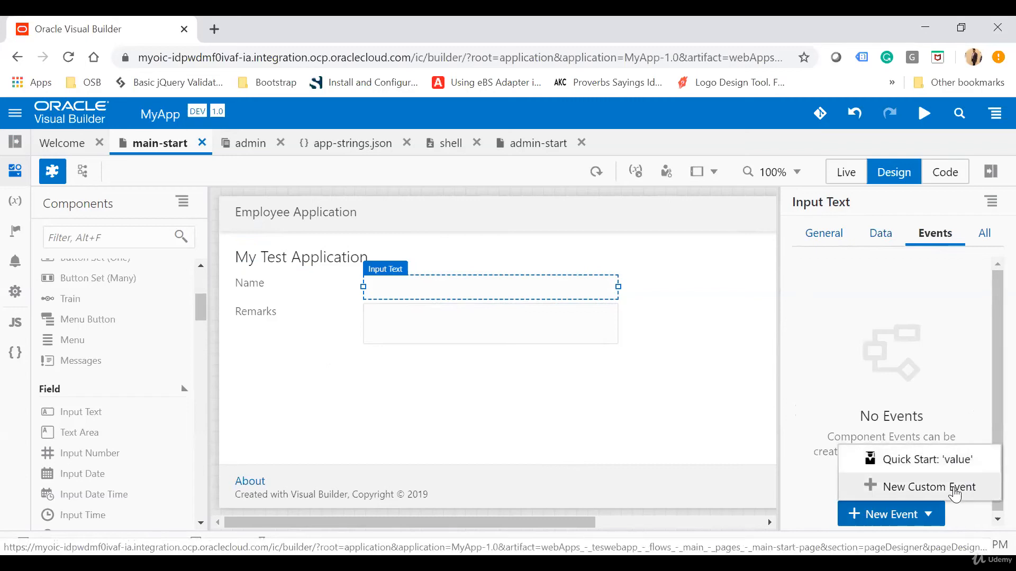
click(954, 491)
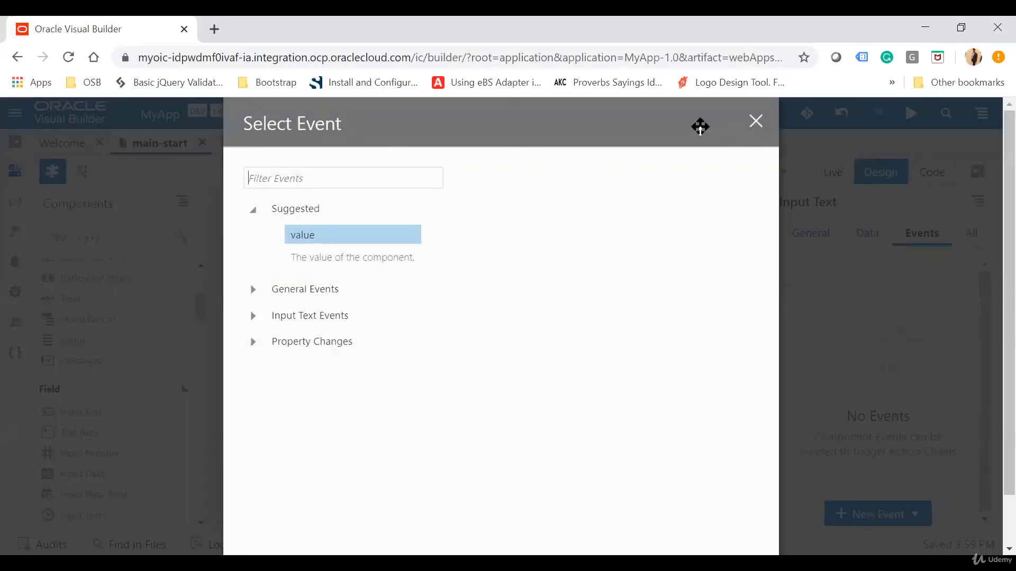
click(755, 121)
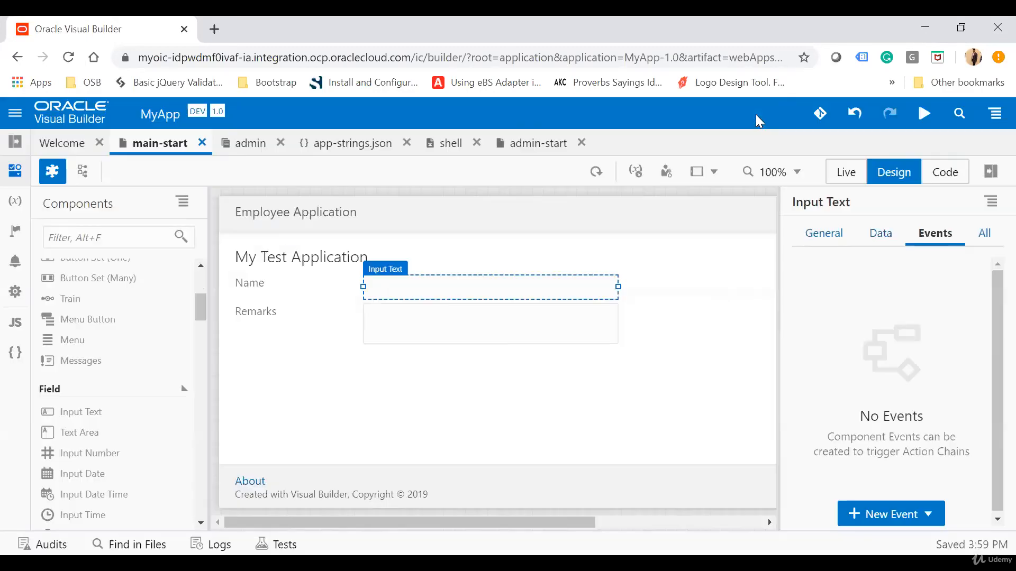
Review the full attribute list of the Name field, with its Input Text Attributes expanded
click(993, 234)
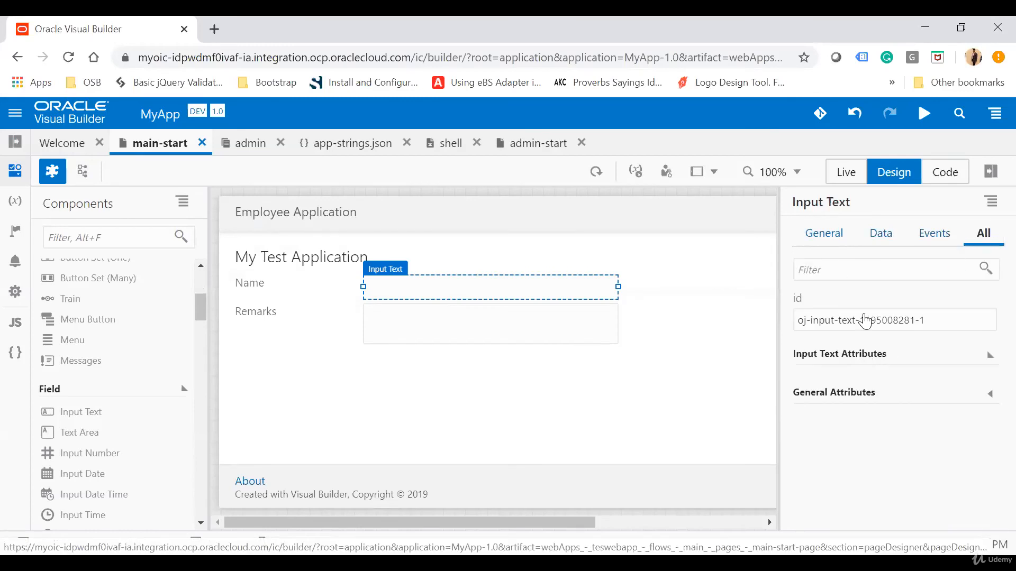
click(847, 353)
scroll(903, 427, down, 2)
scroll(903, 428, down, 5)
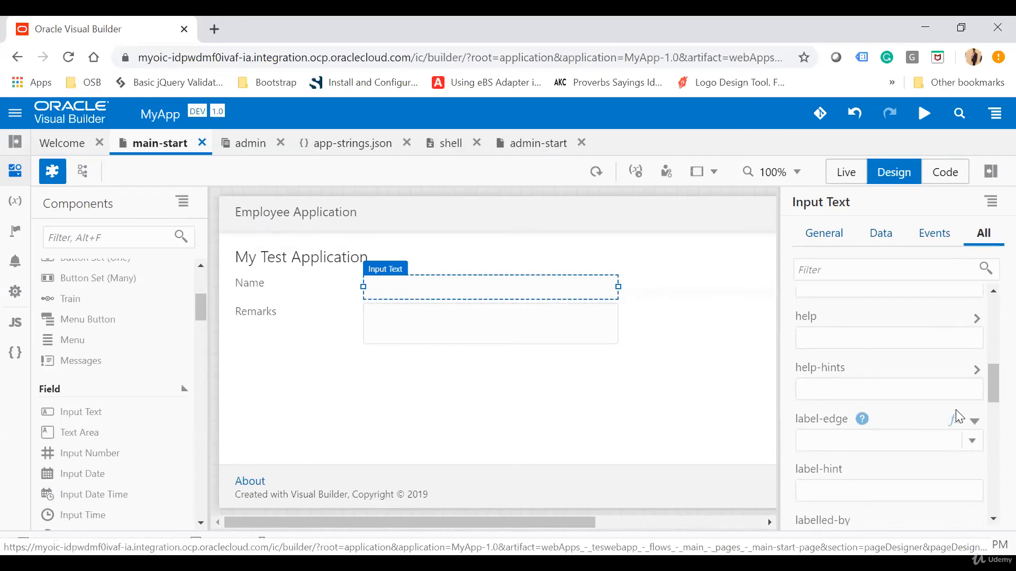
scroll(957, 418, up, 8)
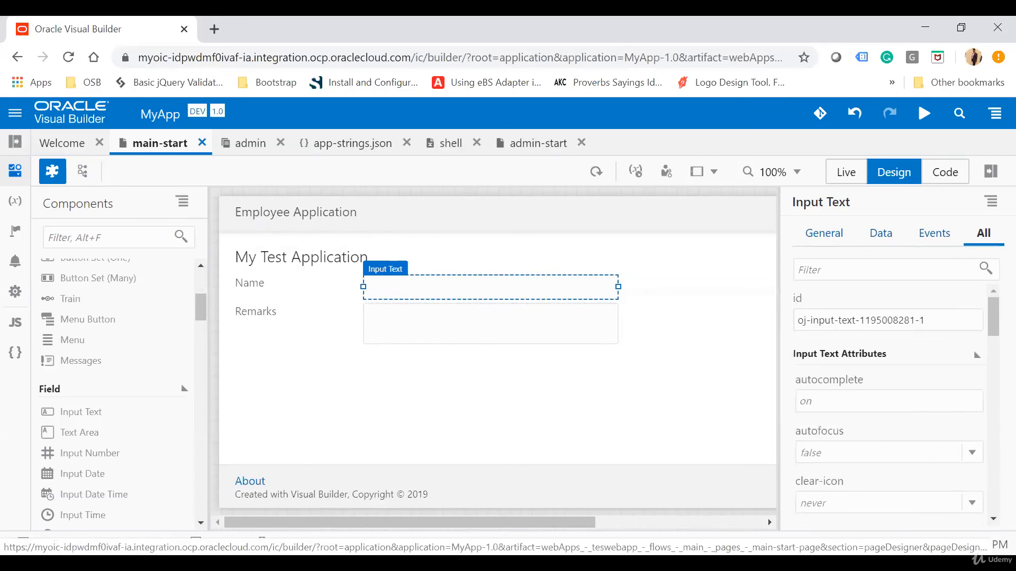
Add a Button component to the page below the Remarks text area
click(764, 293)
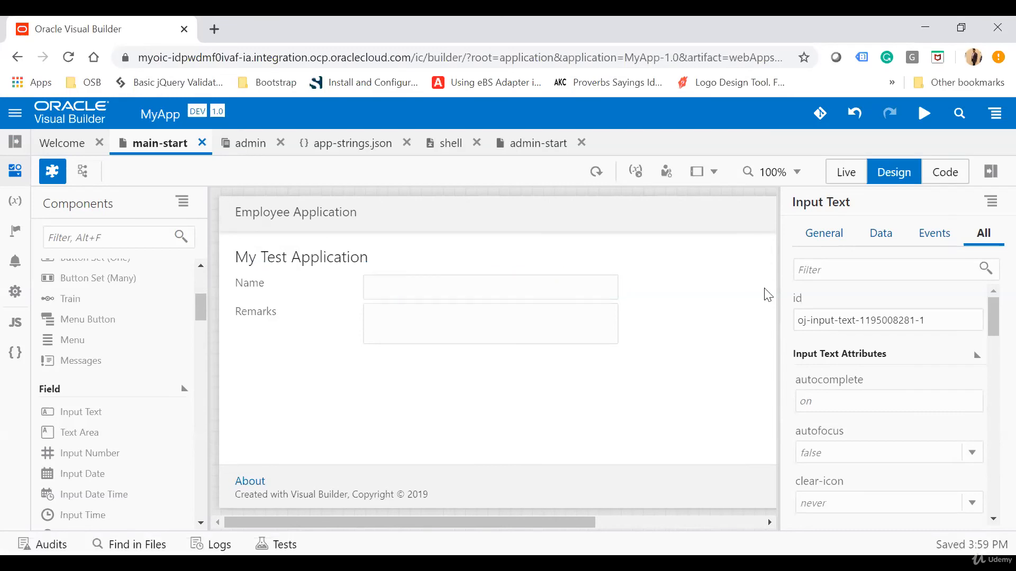
scroll(81, 343, up, 4)
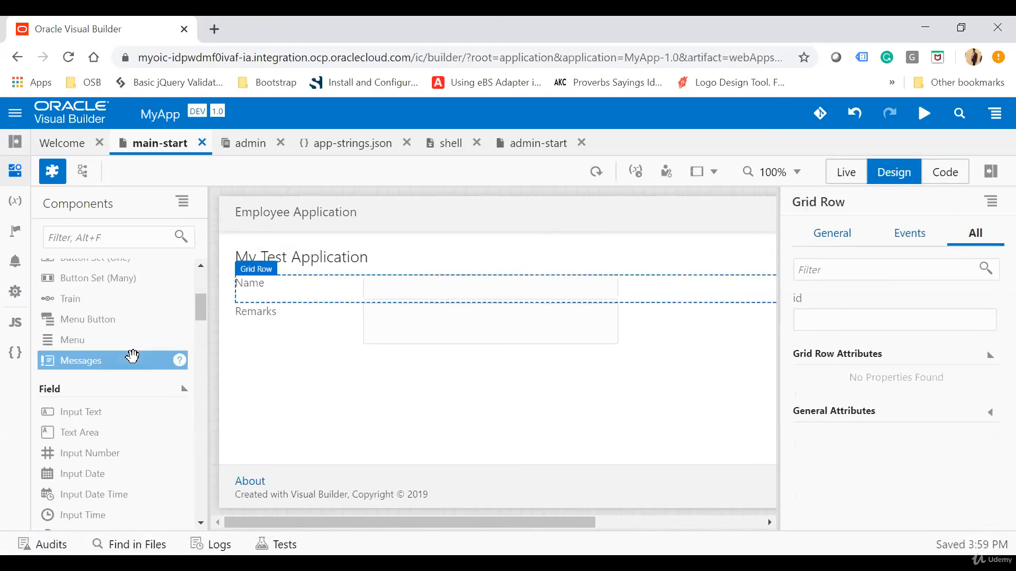
click(79, 421)
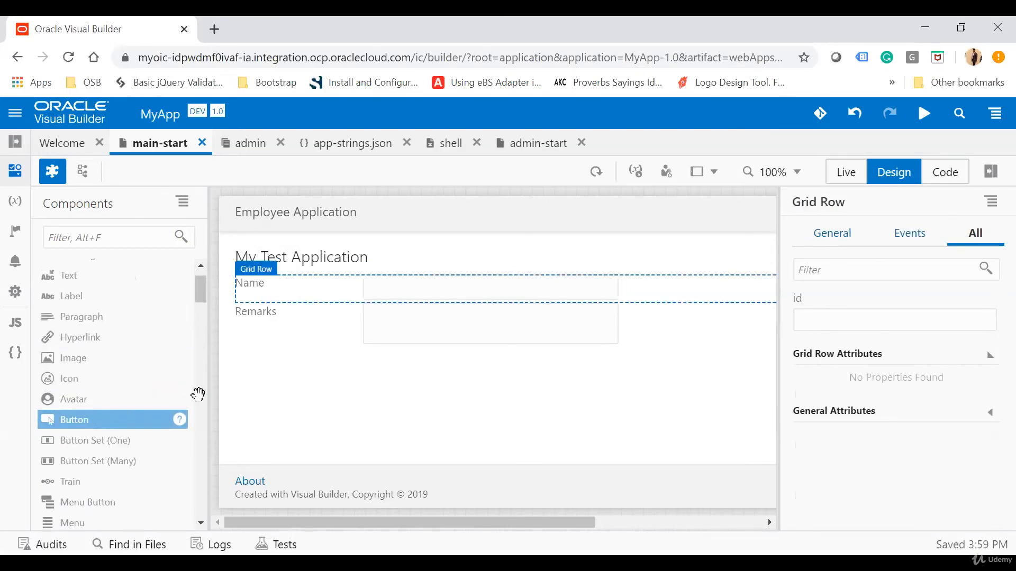
drag(198, 394, 439, 366)
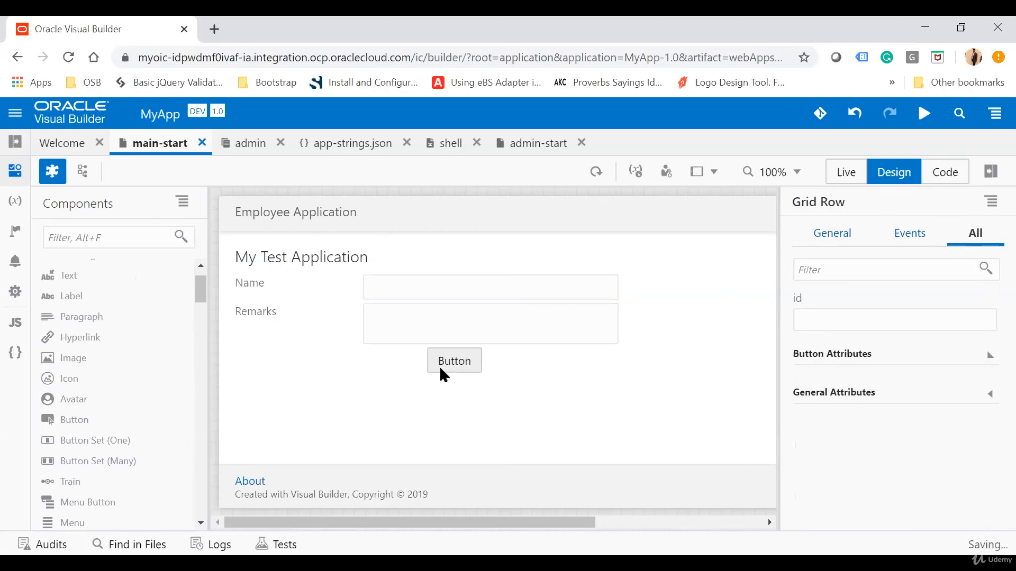
Set the new button's text to Submit
double_click(819, 326)
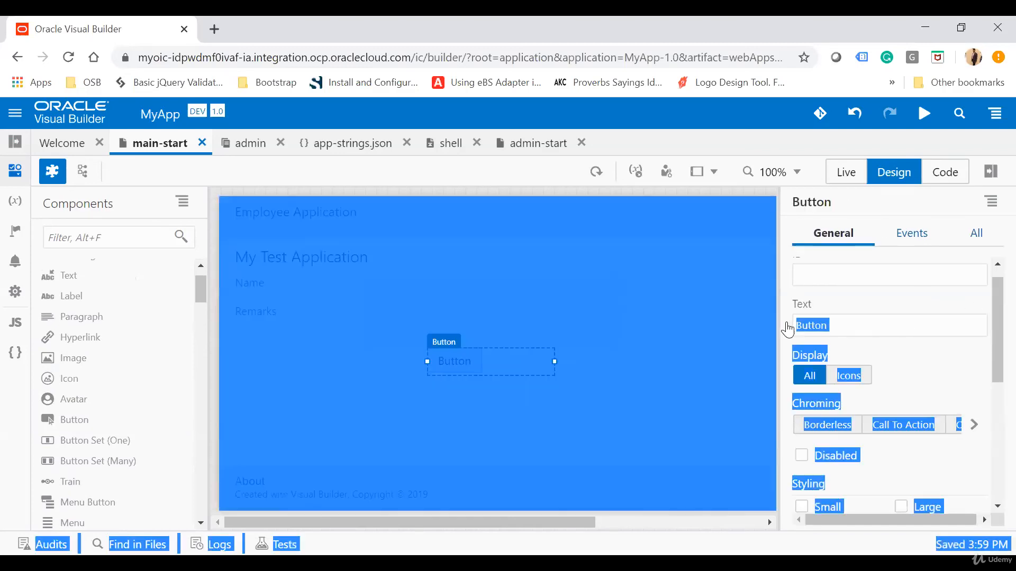
text(Submit)
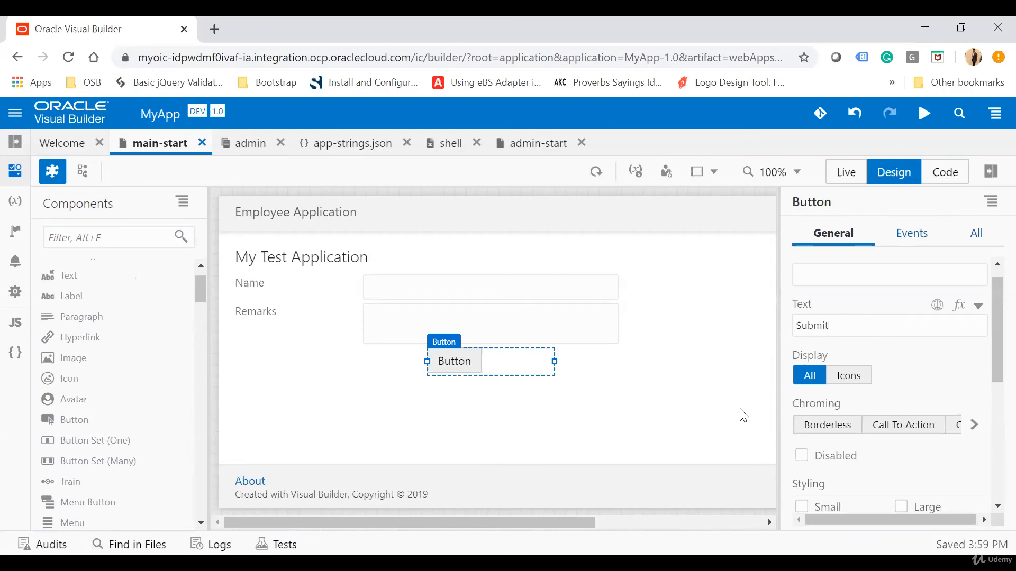
click(698, 411)
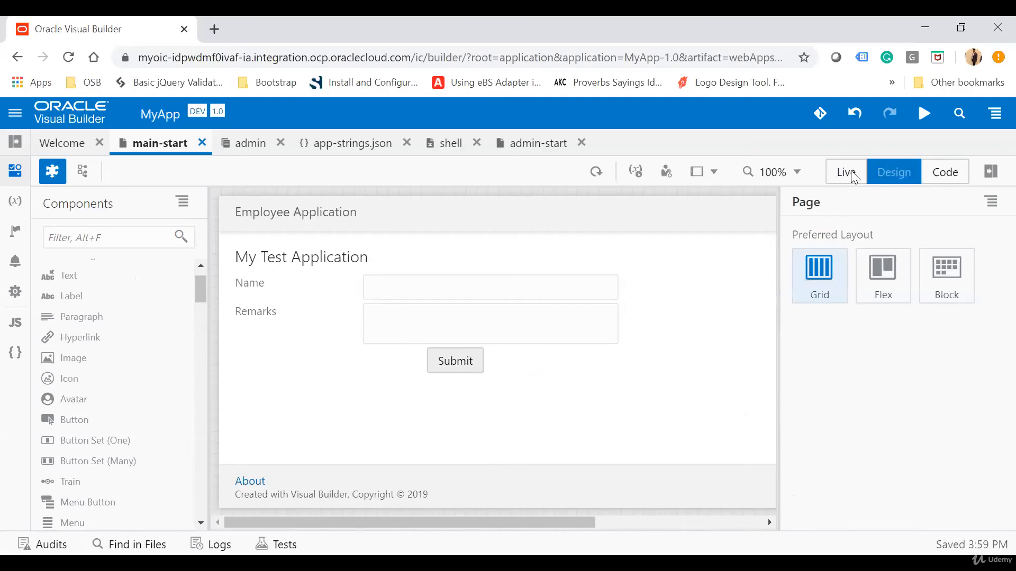
Zoom the page canvas to 130% and return it to 100%
click(782, 168)
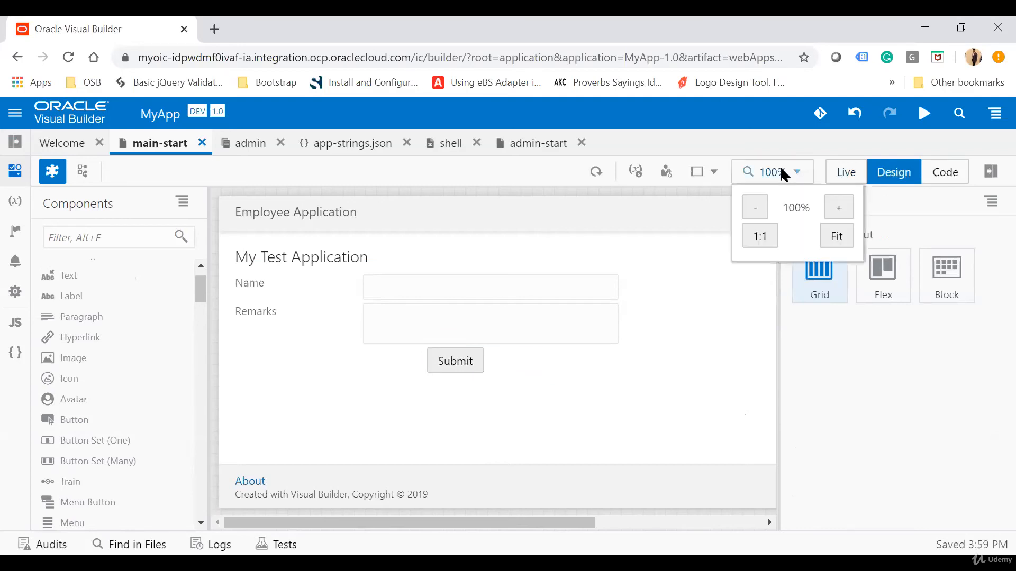
click(847, 209)
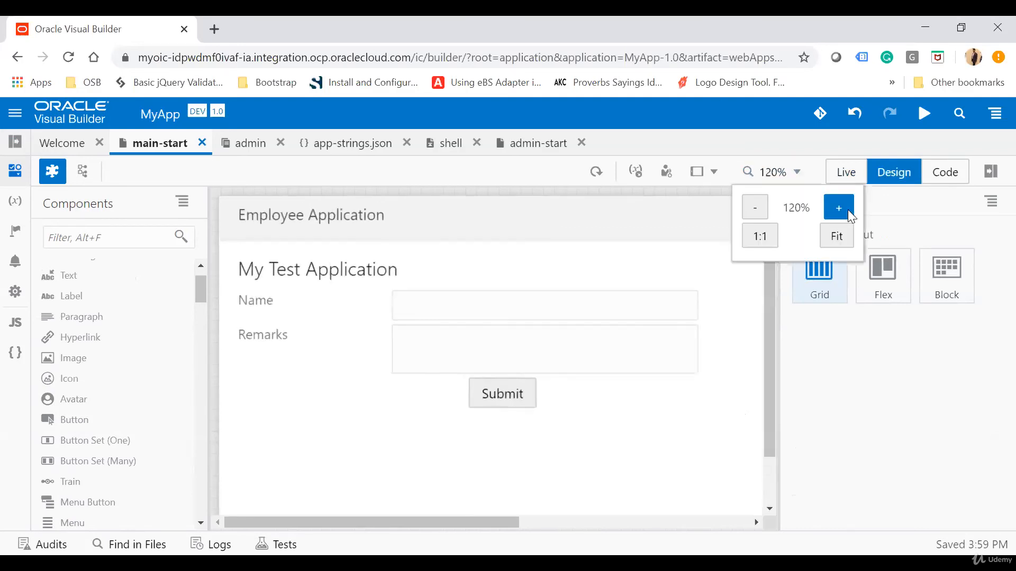
click(758, 209)
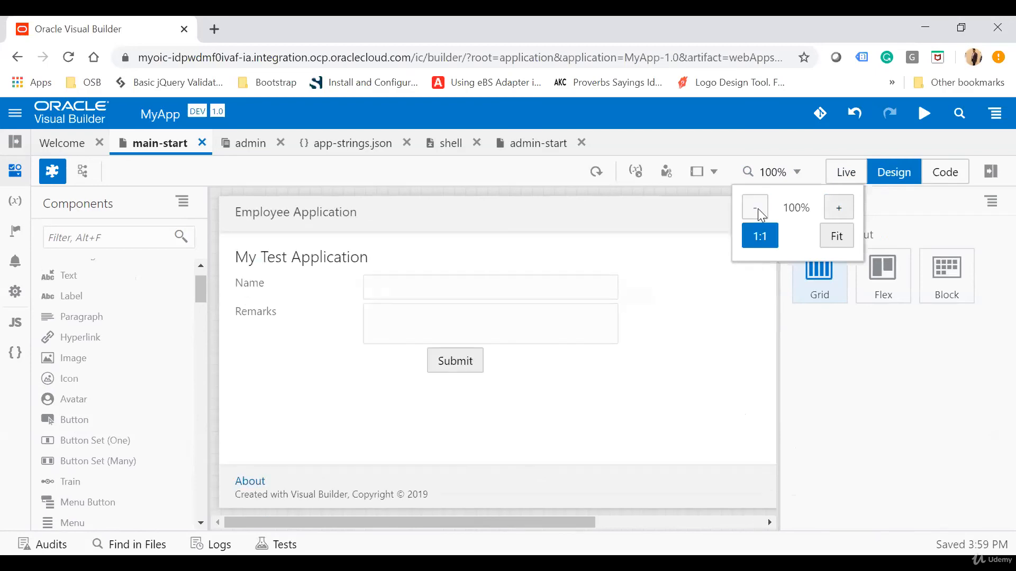
click(656, 401)
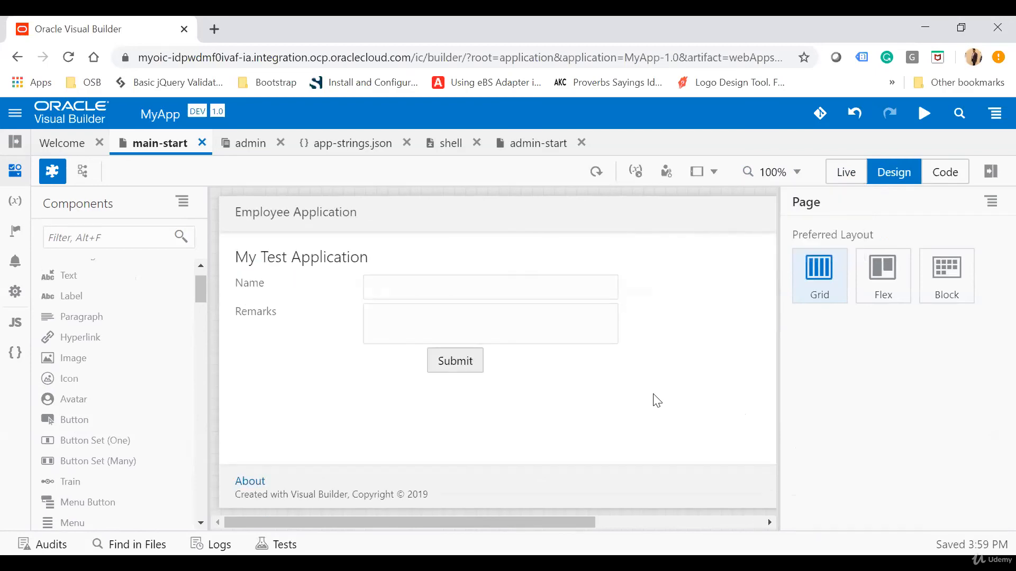
Check the page layout in the Desktop, Phone portrait and Phone landscape screen sizes
click(719, 173)
right_click(739, 317)
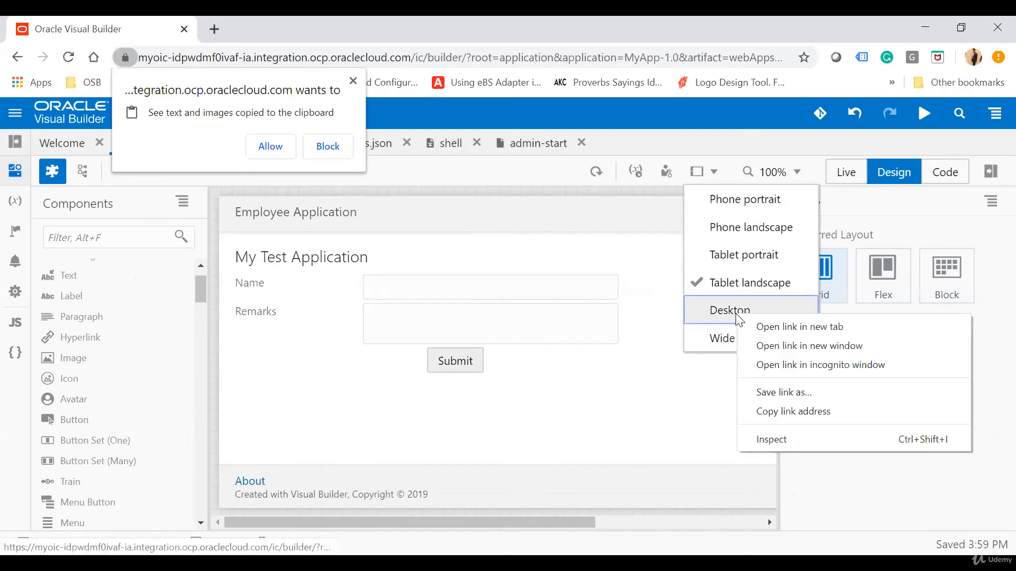
click(725, 317)
click(722, 318)
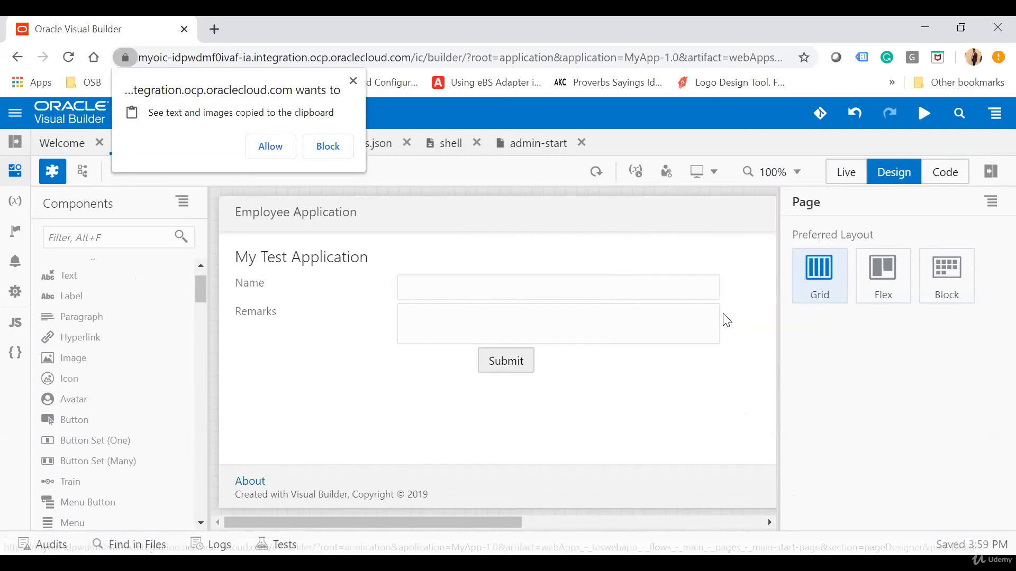
click(714, 173)
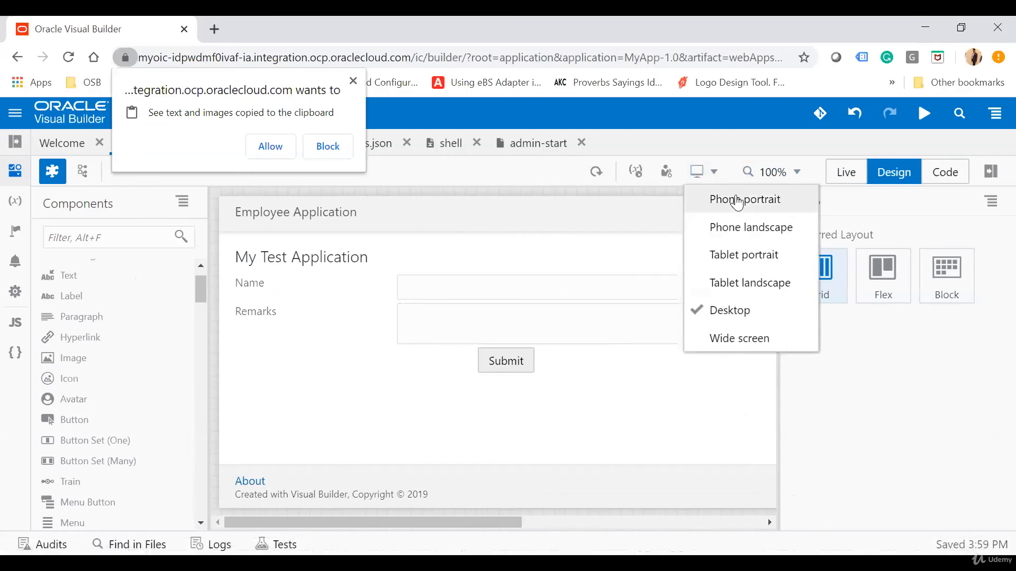
click(717, 197)
click(707, 175)
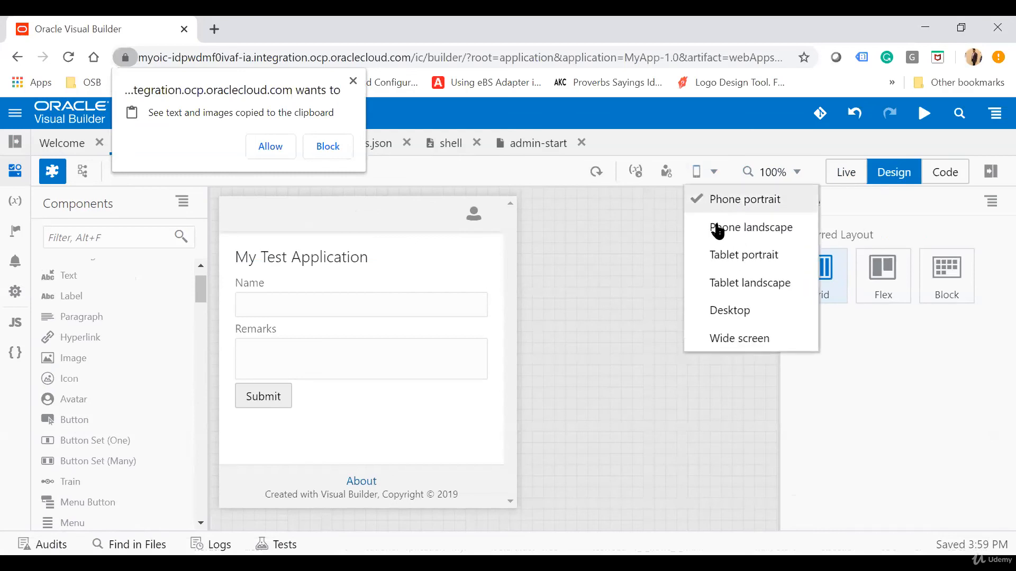
click(747, 231)
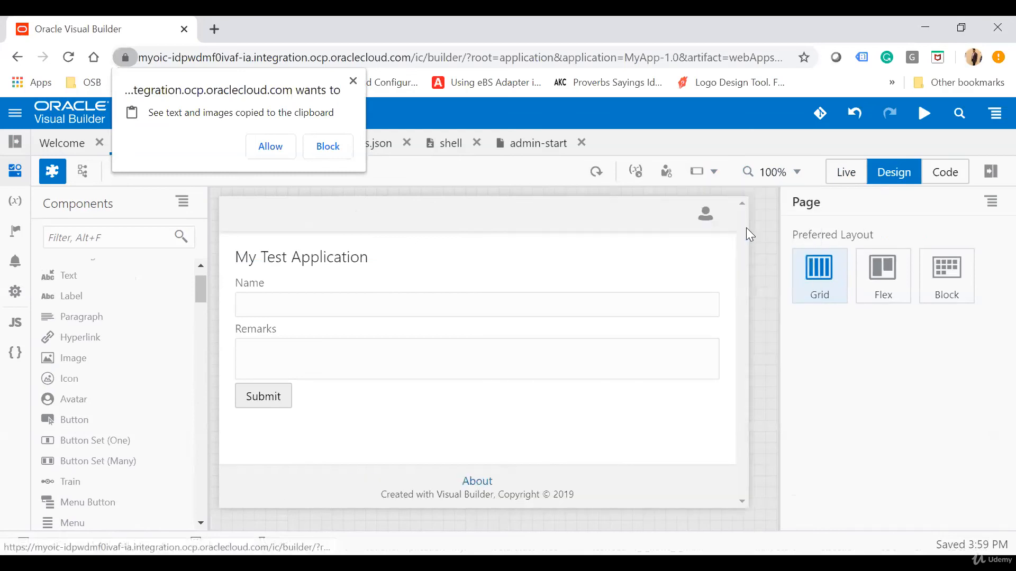
Check the page in the Wide screen and Desktop sizes, dismiss the clipboard permission request, and return to Tablet landscape
click(709, 173)
click(717, 340)
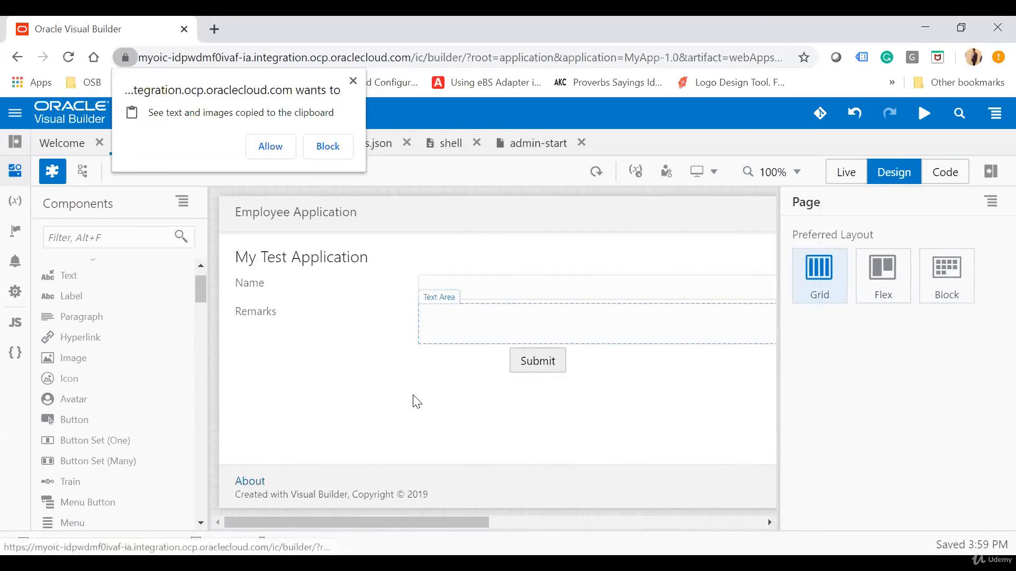
click(354, 82)
click(698, 172)
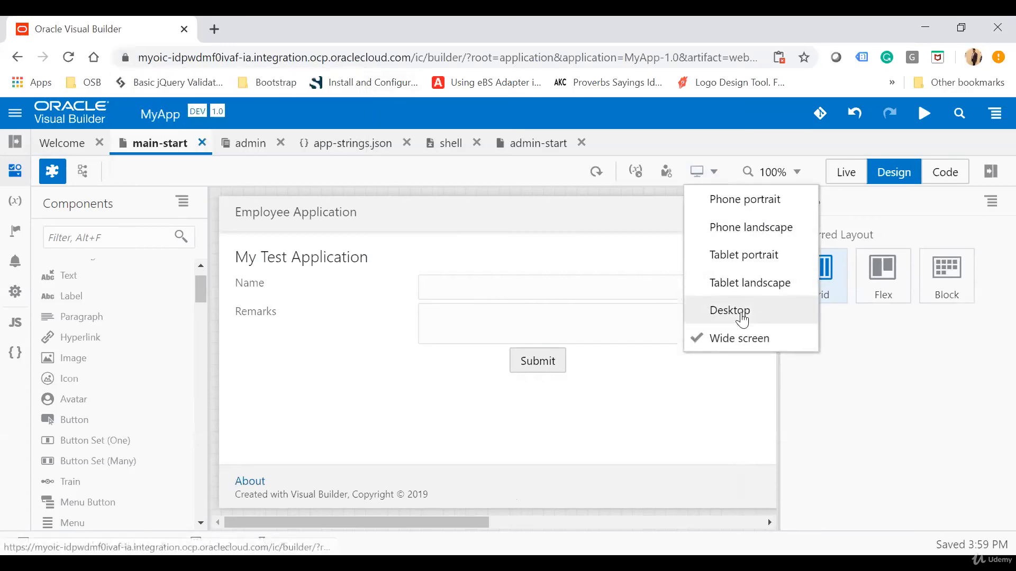
click(742, 316)
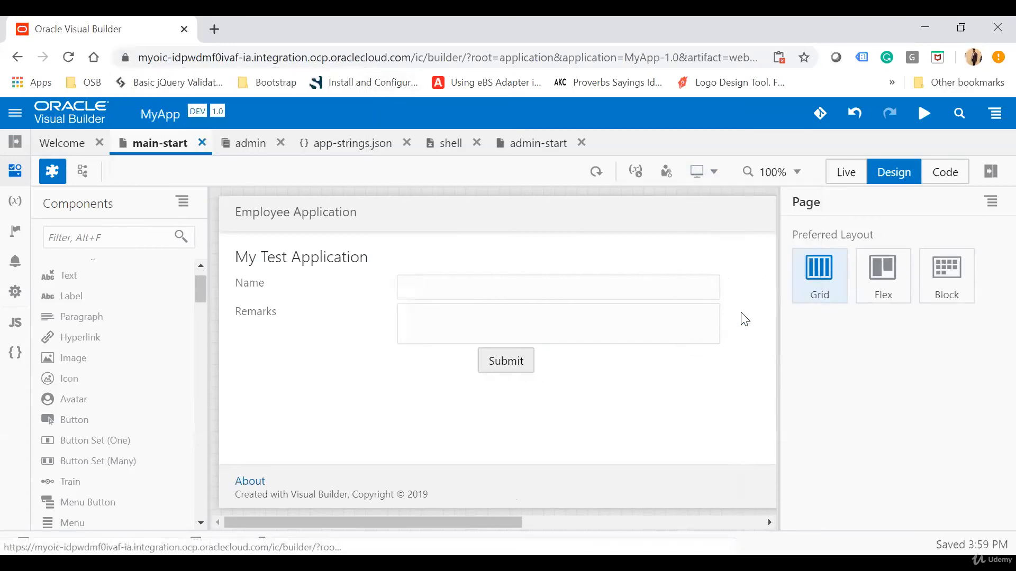
click(695, 173)
click(746, 279)
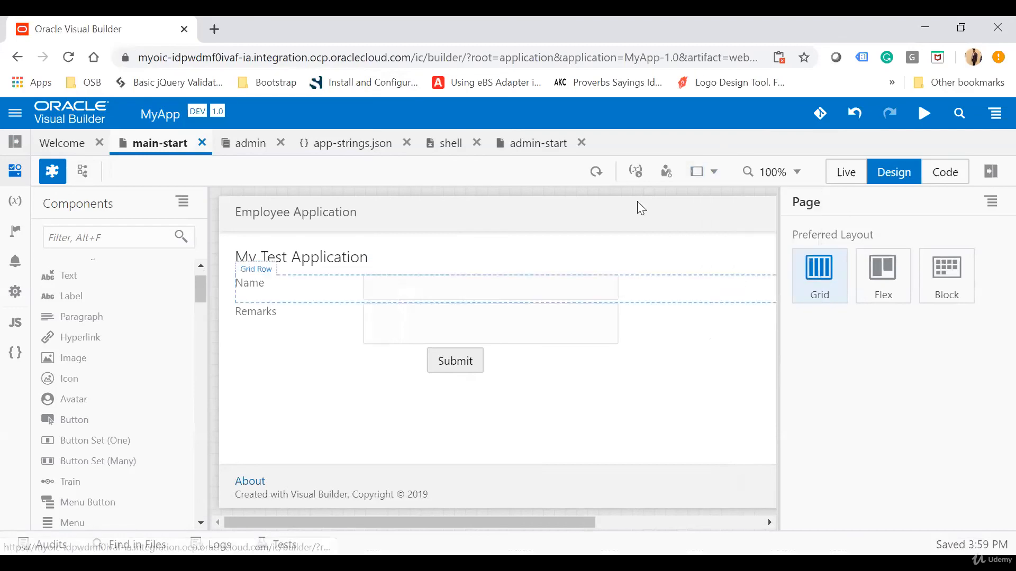
Reload the page in the designer and run the web app to preview it in a new browser tab
click(592, 171)
click(926, 115)
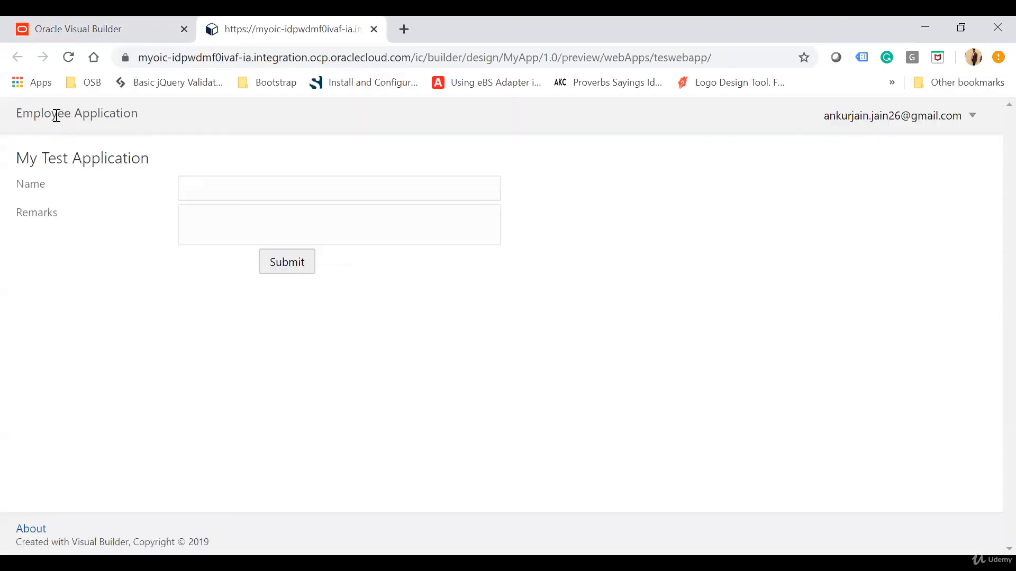
Check the previewed page's heading, Name and Remarks labels and Submit button, and return to the Oracle Visual Builder designer
double_click(74, 158)
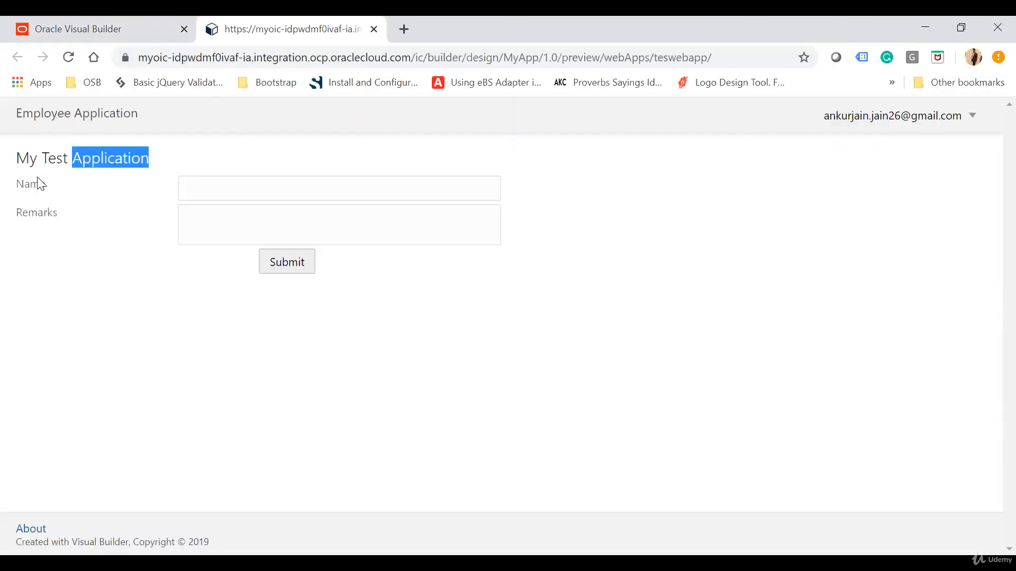
double_click(33, 181)
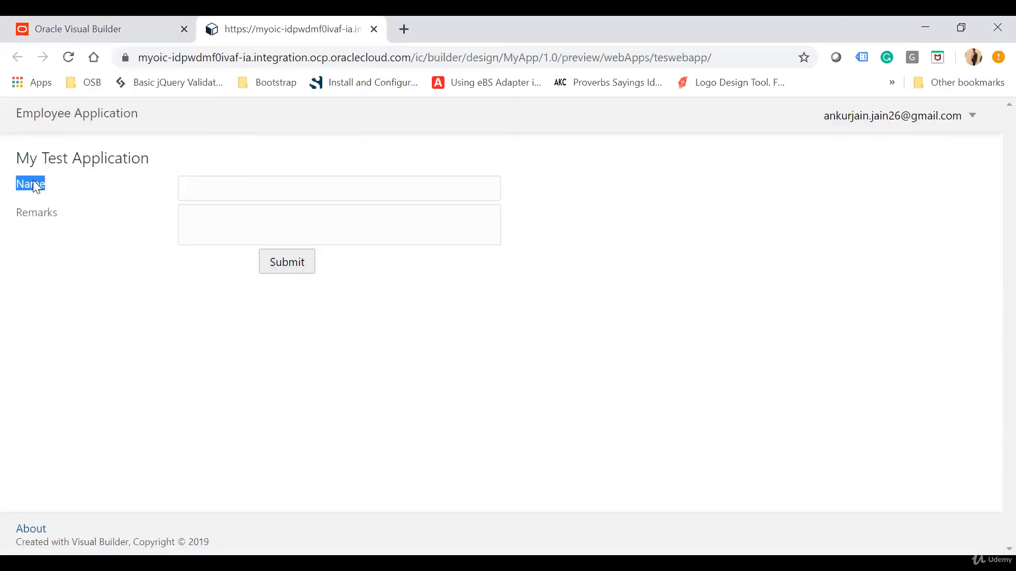
double_click(44, 212)
click(284, 266)
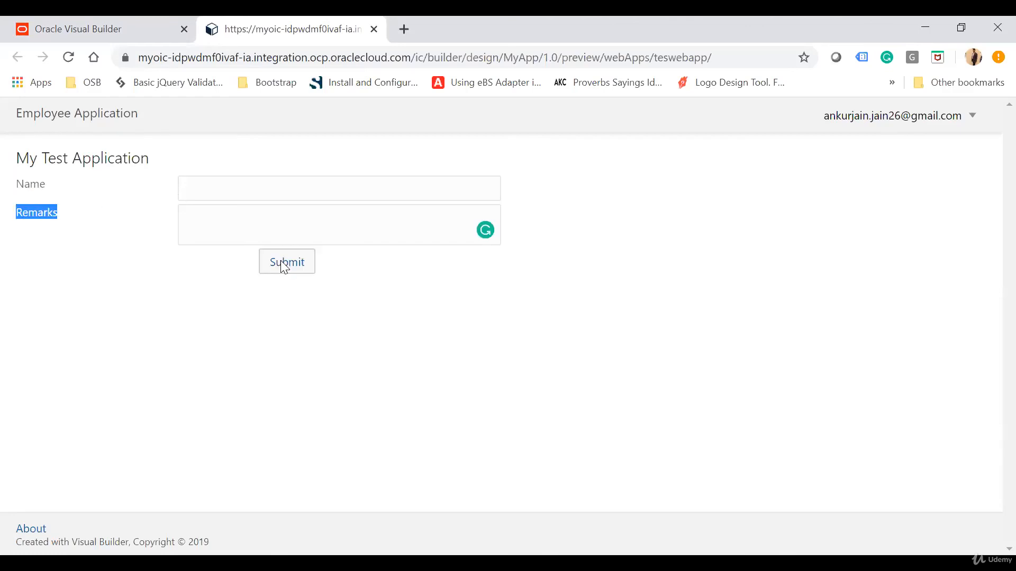
click(117, 22)
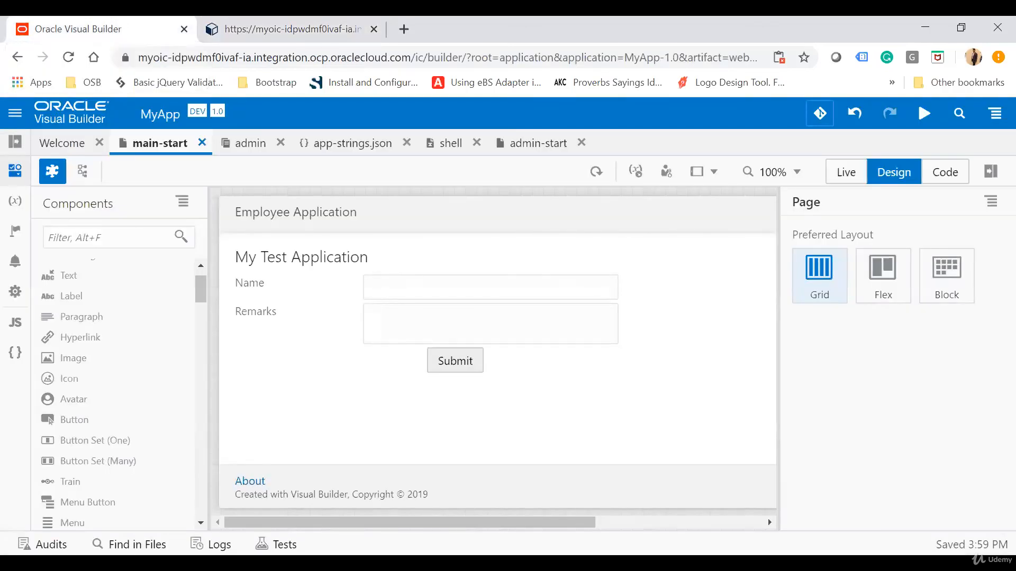
View the main-start page's variables and types, including the options for creating a type
click(699, 289)
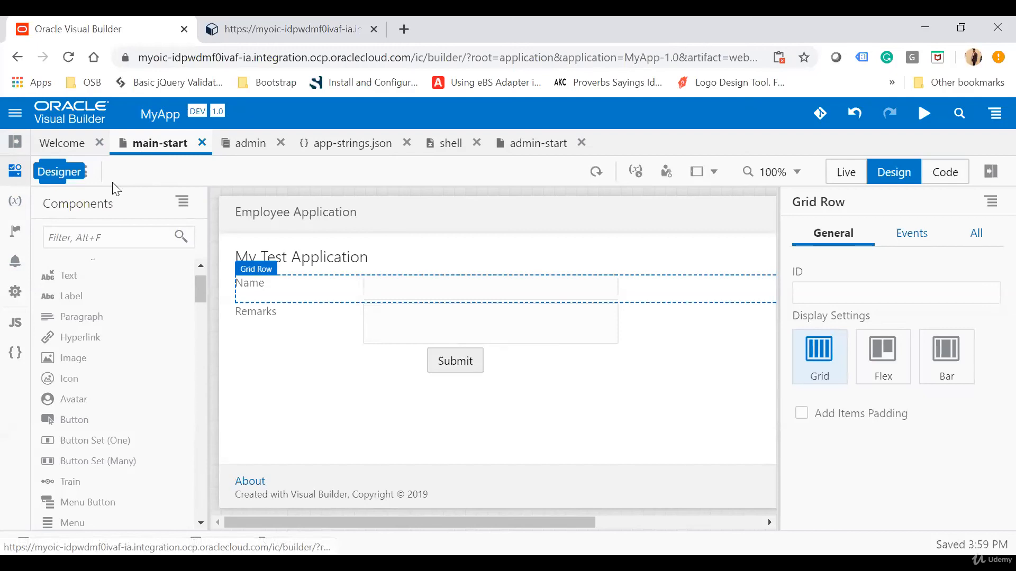
click(20, 202)
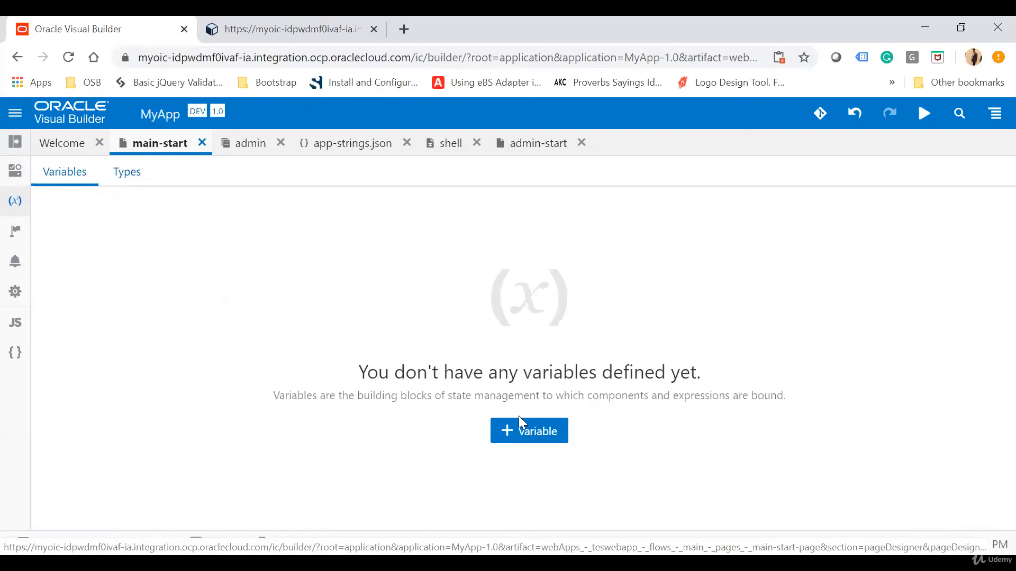
click(117, 173)
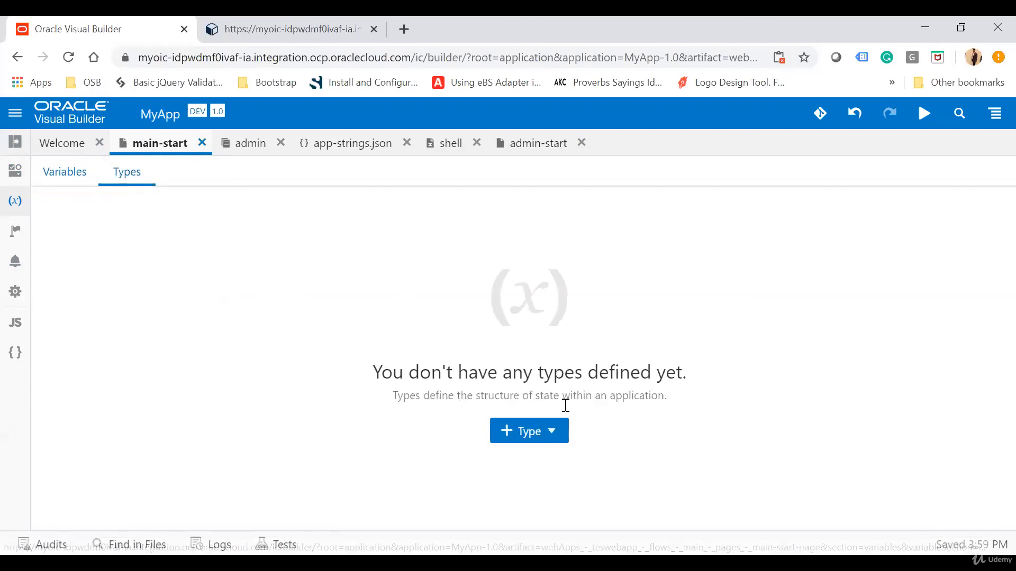
click(540, 434)
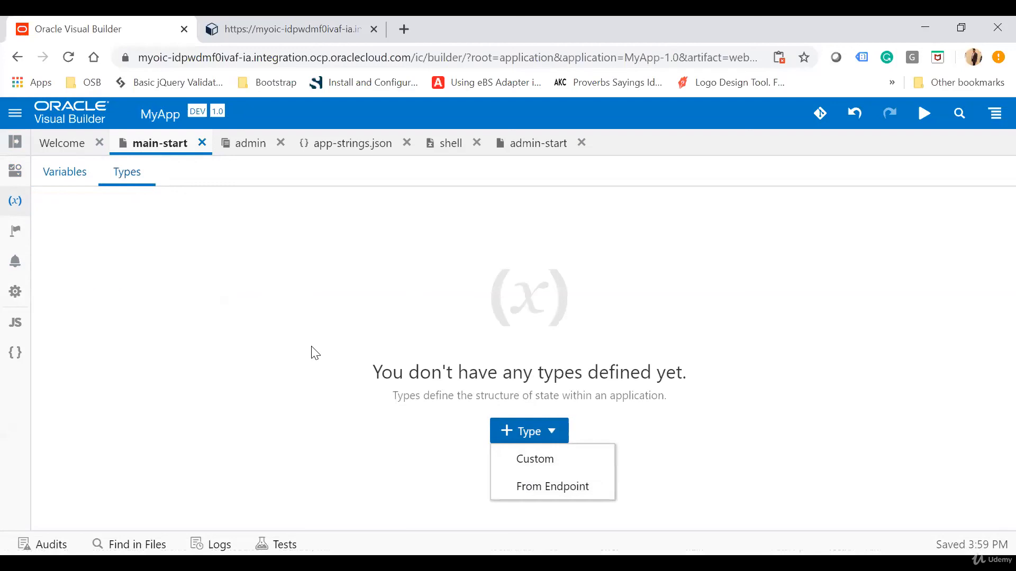
click(218, 311)
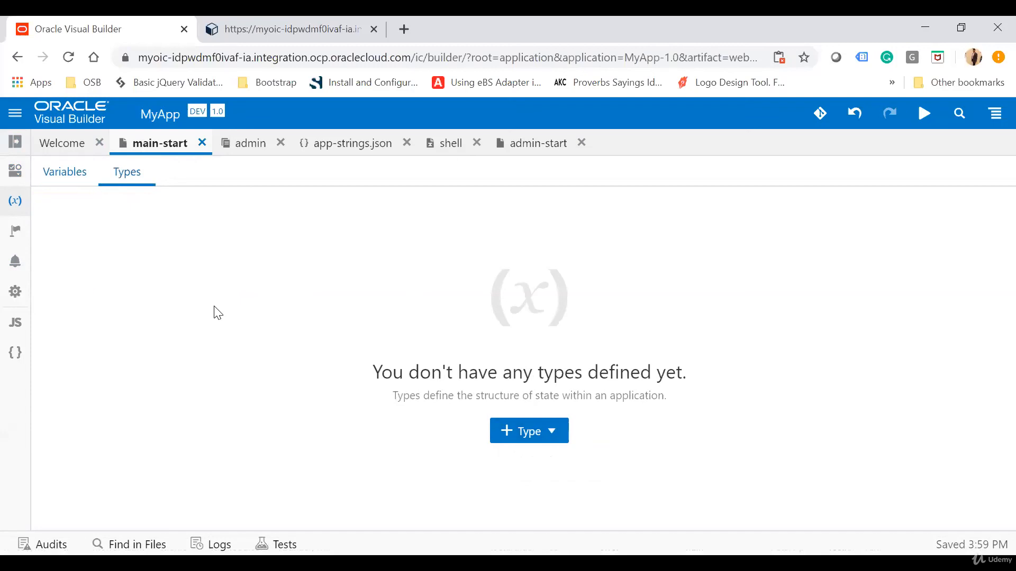
Inspect the main-start page's action chains, event listeners and general settings, including the Default Flow choices
click(18, 237)
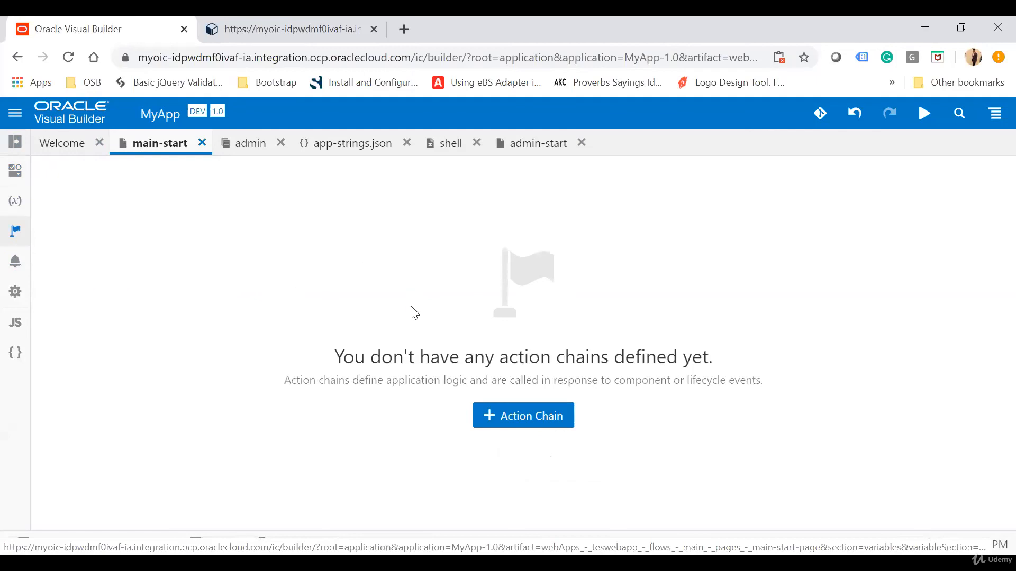
click(14, 271)
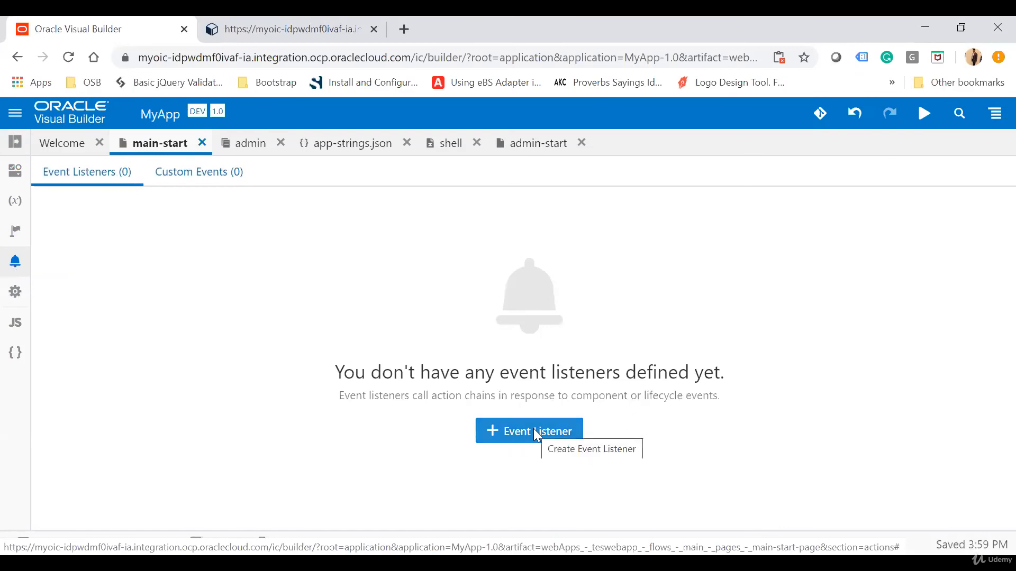
click(17, 295)
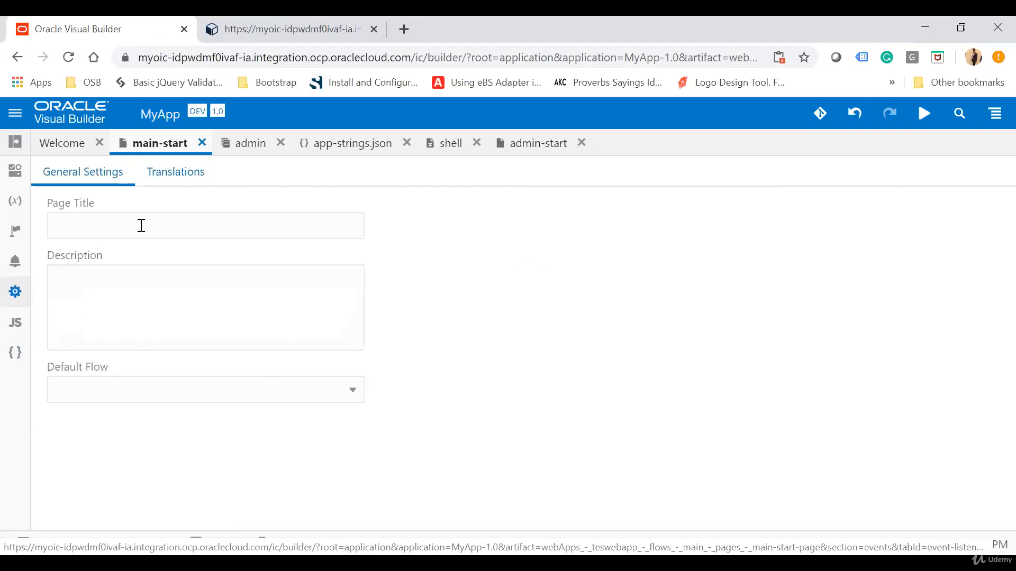
click(180, 388)
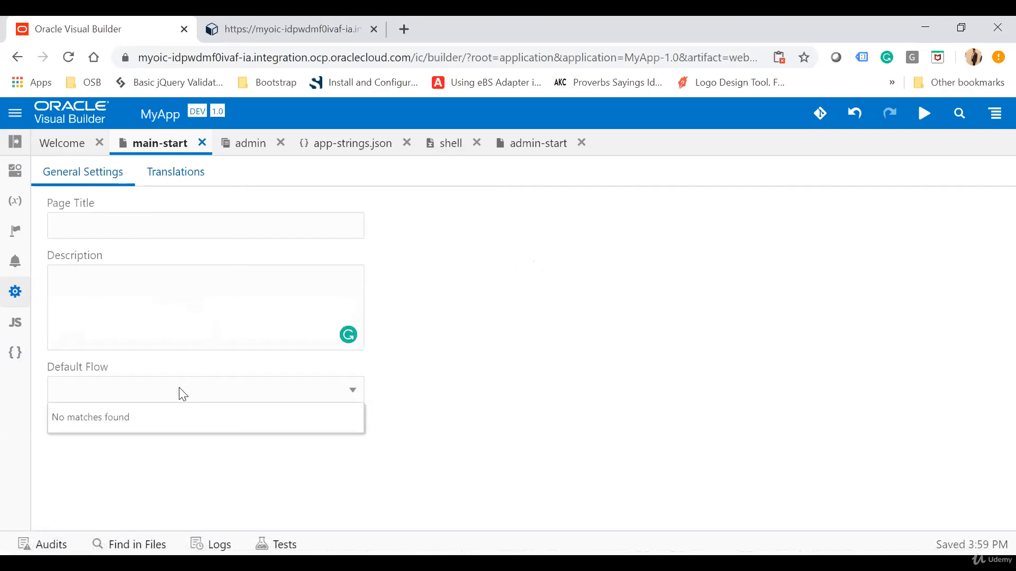
click(534, 364)
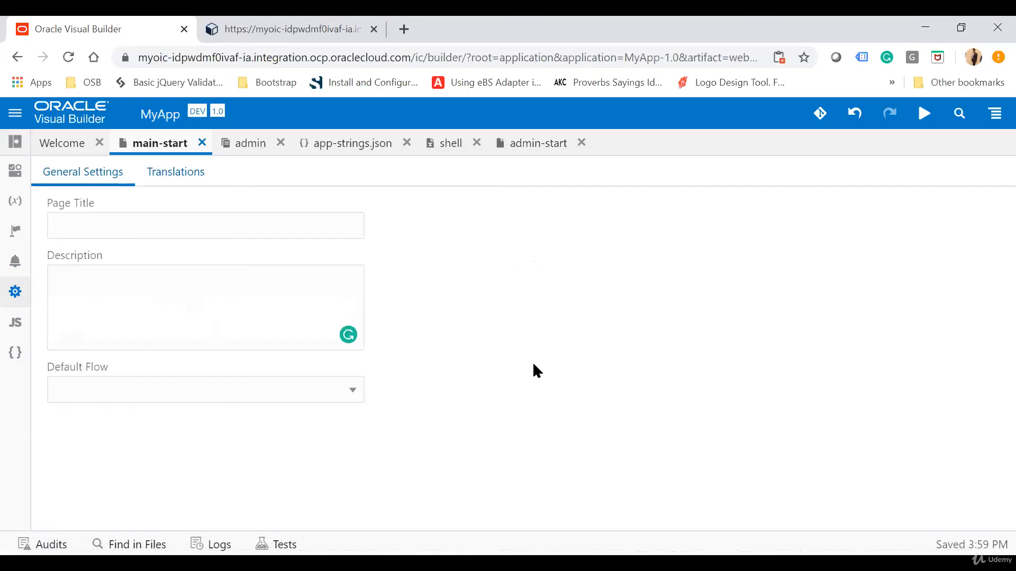
Examine the main-start page's JavaScript functions and the component import paths in its JSON metadata
click(16, 324)
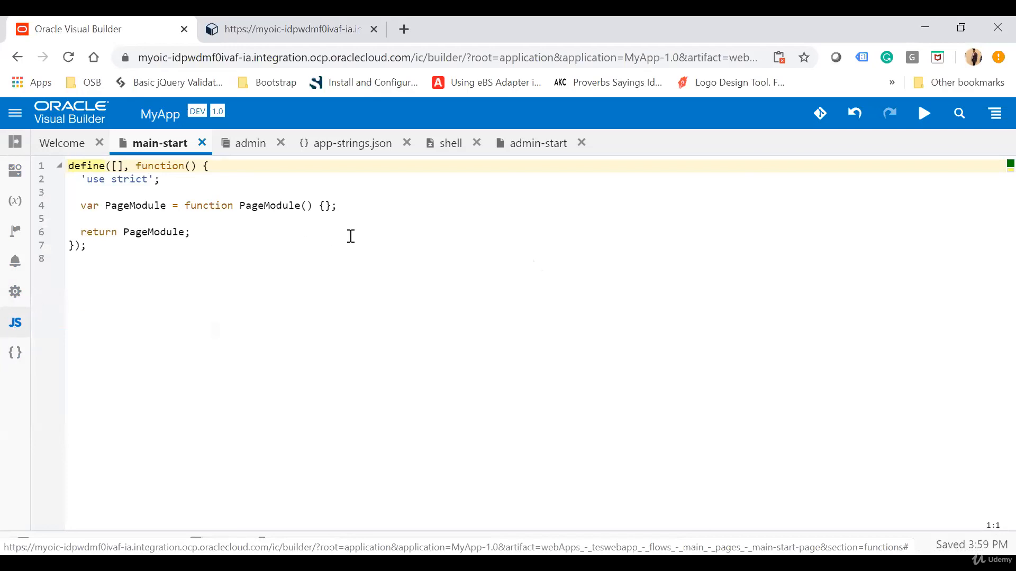
click(366, 205)
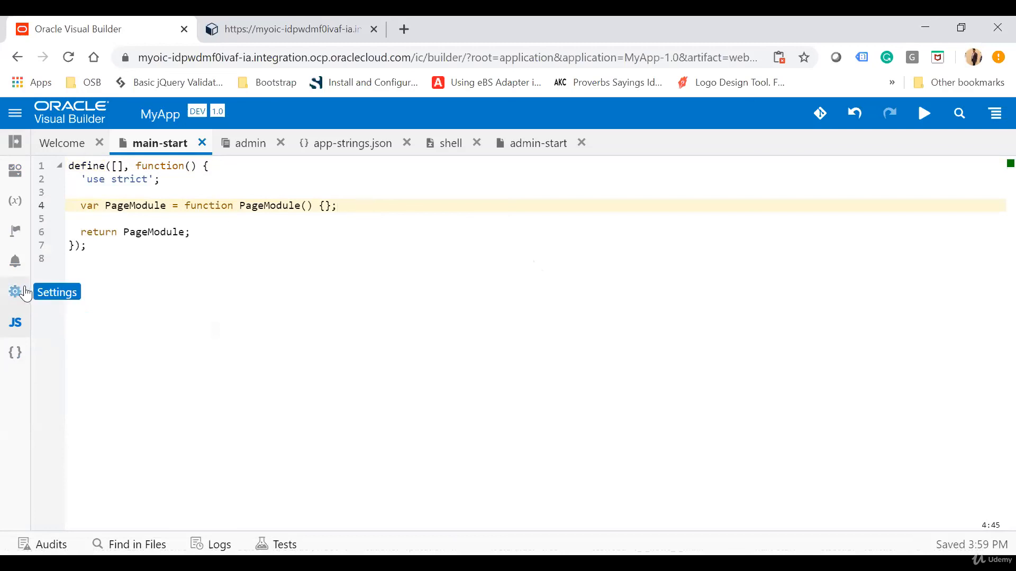
click(14, 354)
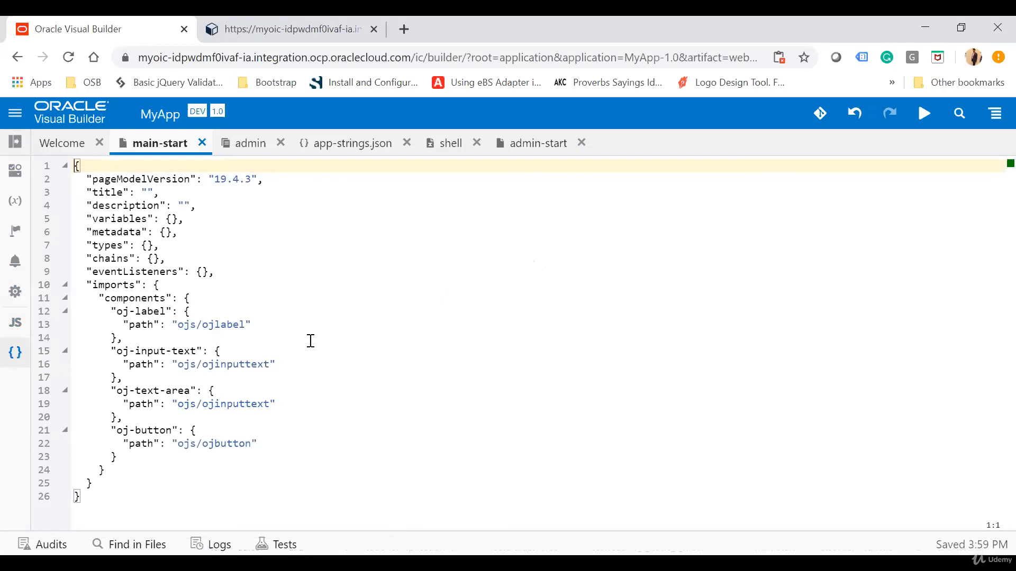
drag(209, 324, 230, 325)
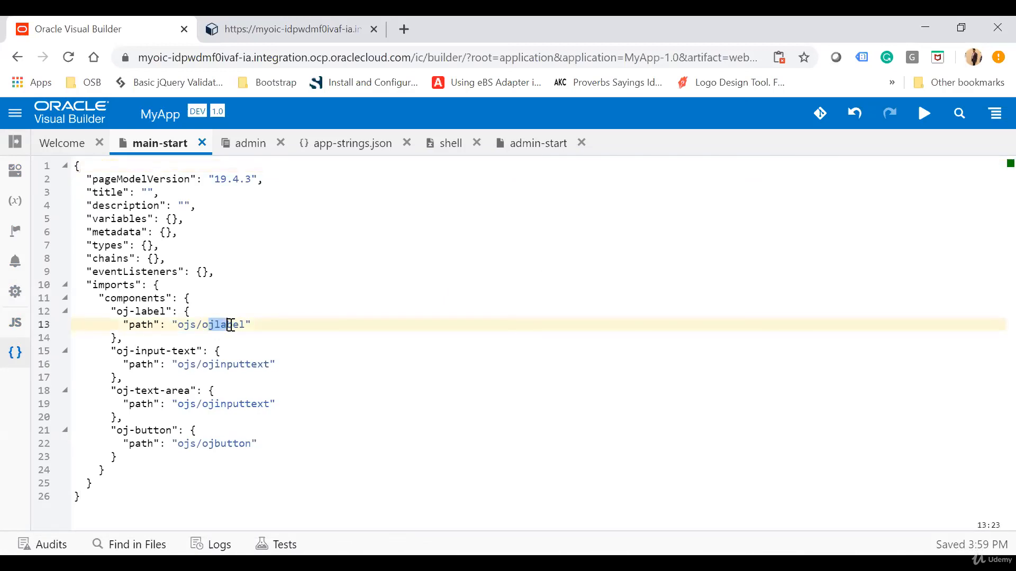
drag(209, 365, 255, 368)
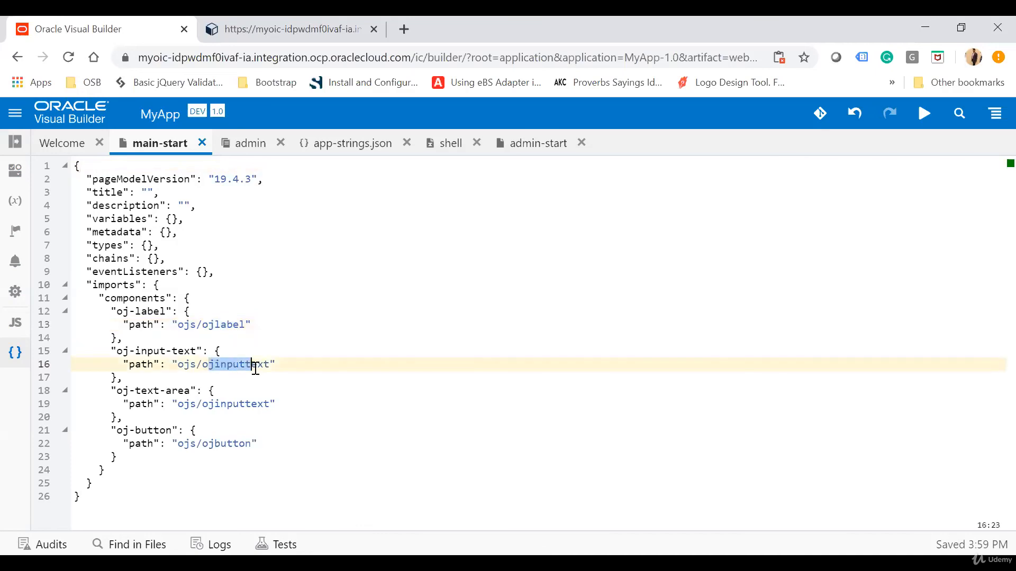
drag(229, 404, 251, 405)
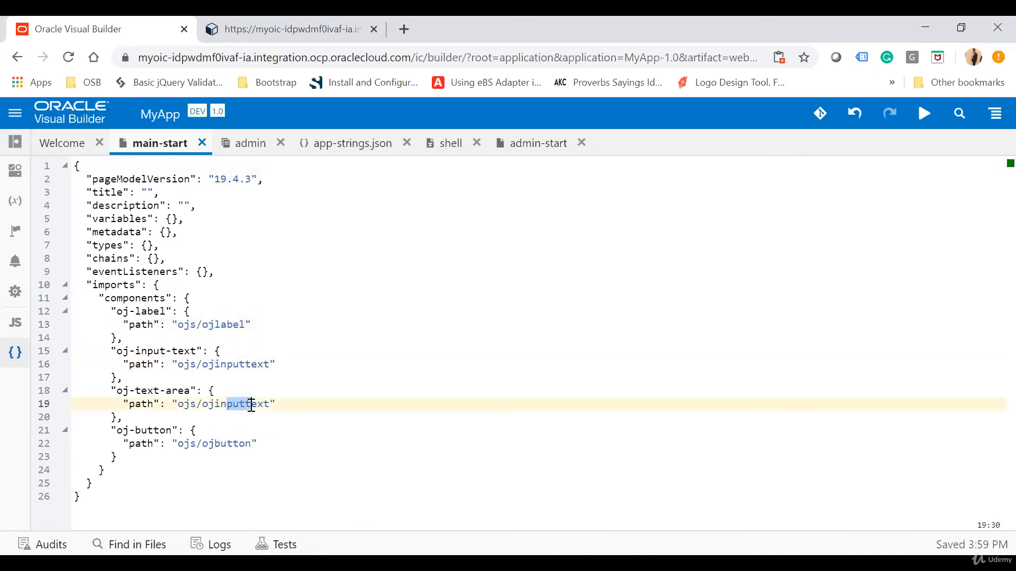
drag(215, 444, 231, 451)
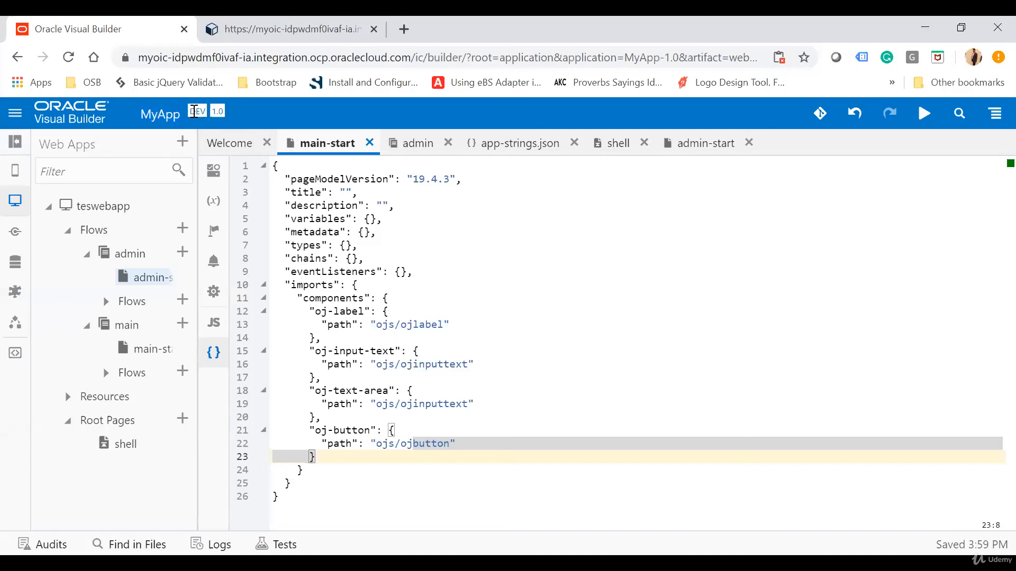
Check the MyApp status and version labels, view the application's available menu options, and dismiss the menu
drag(214, 112, 201, 111)
click(939, 179)
click(994, 116)
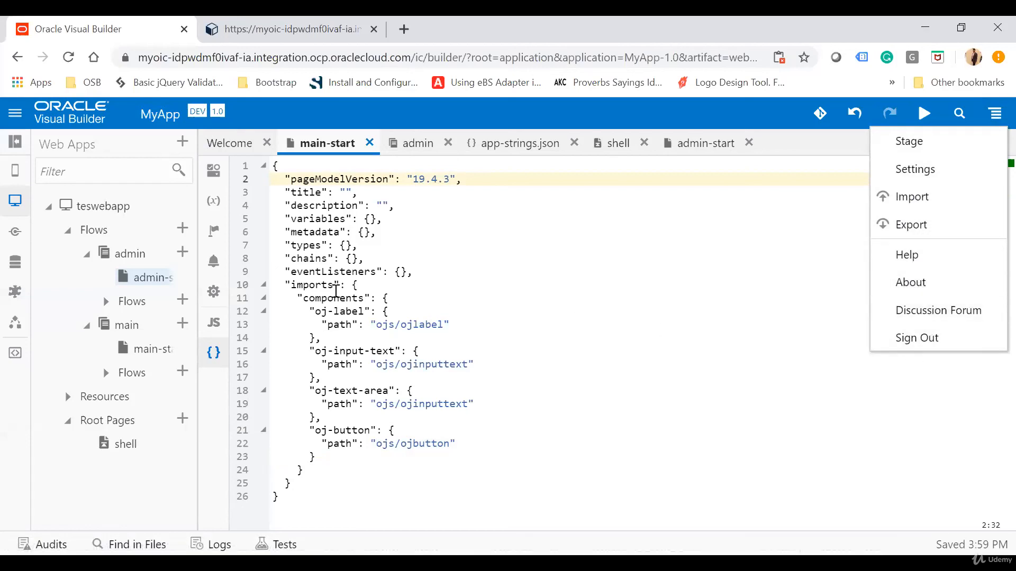
click(415, 289)
click(519, 326)
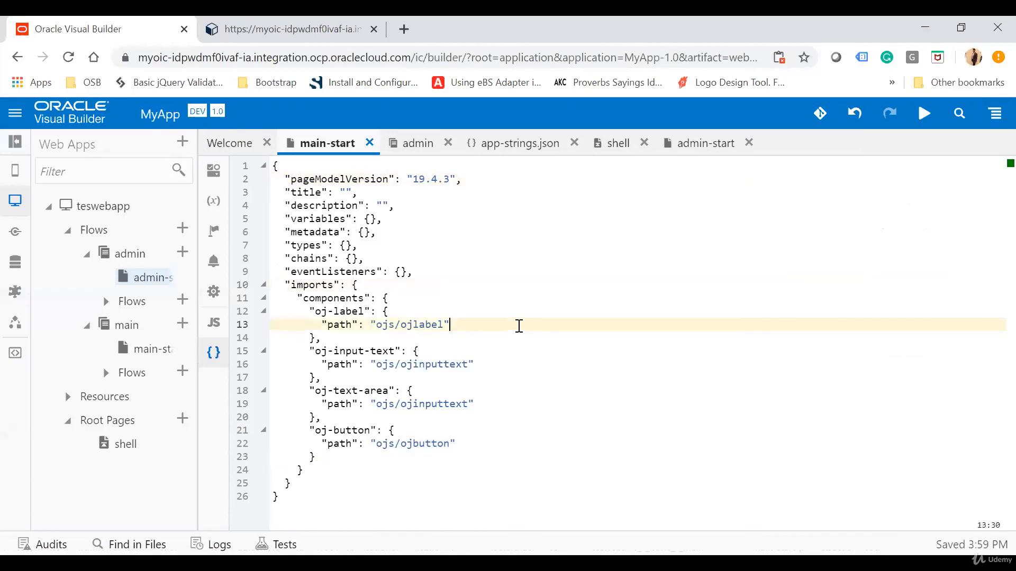